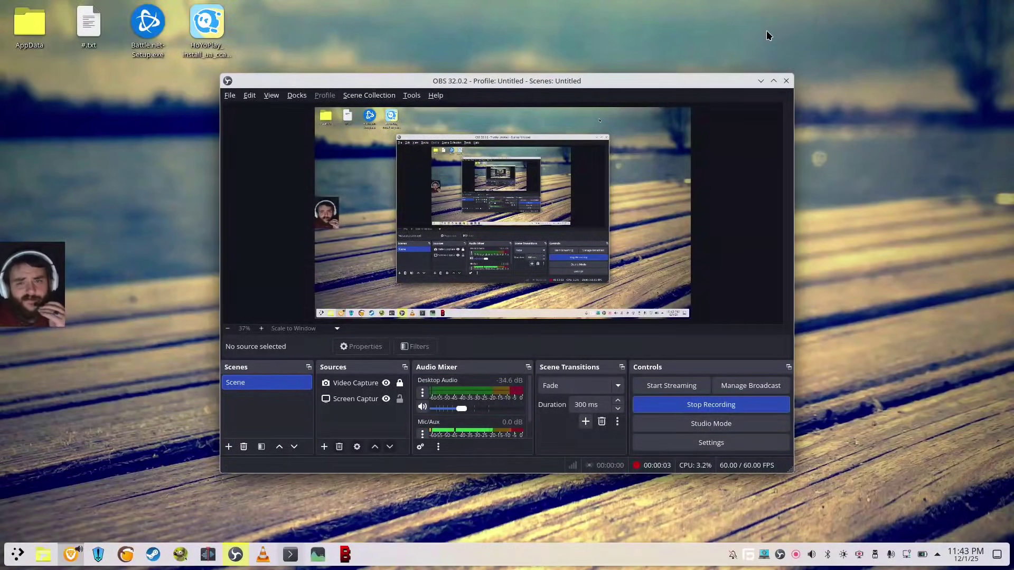
Minimize the OBS window and look at the game library in Lutris, leaving Lutris minimized.
{"action": "left_click", "coordinate": [761, 82]}
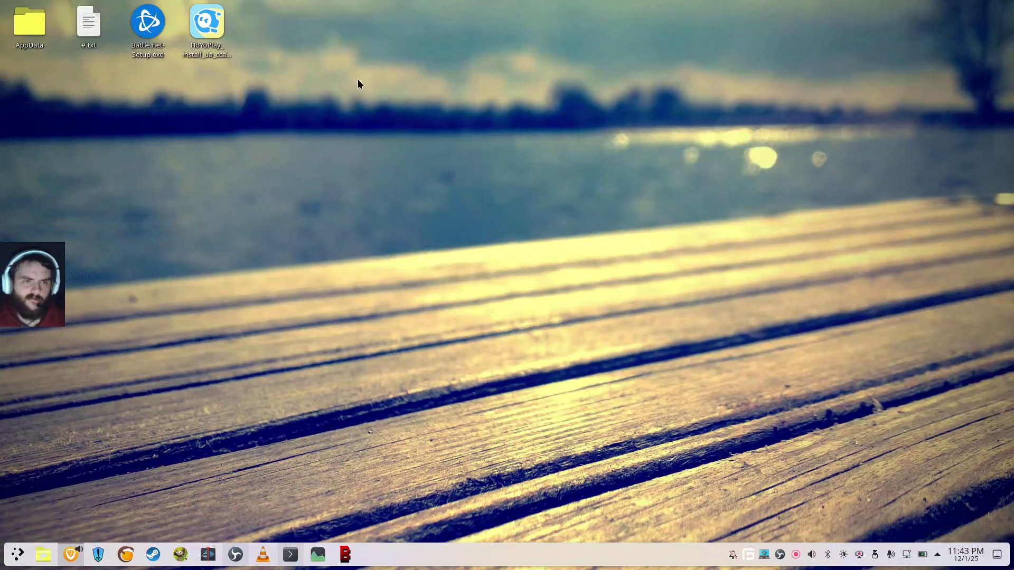
{"action": "left_click", "coordinate": [125, 552]}
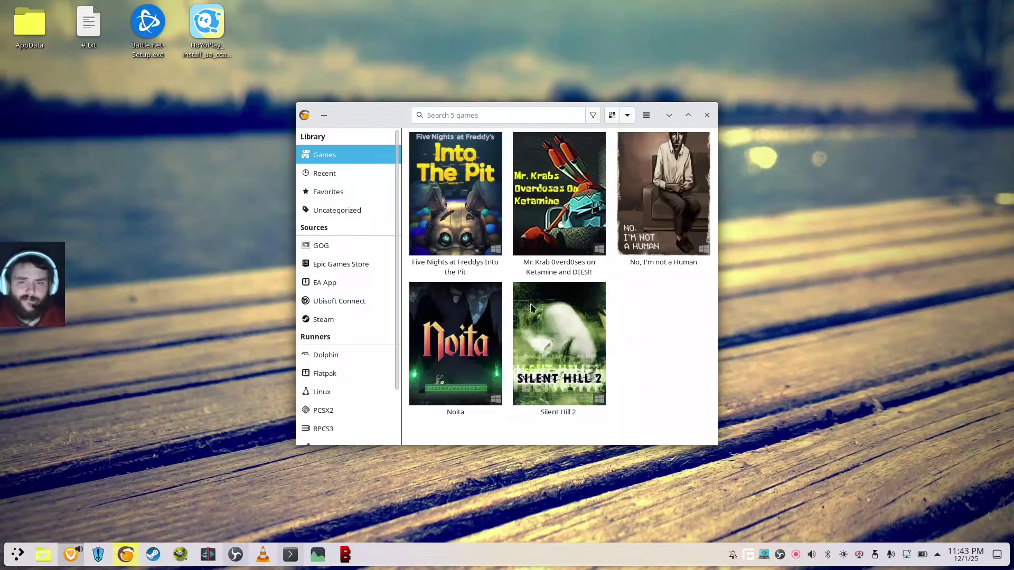
{"action": "left_click", "coordinate": [671, 116]}
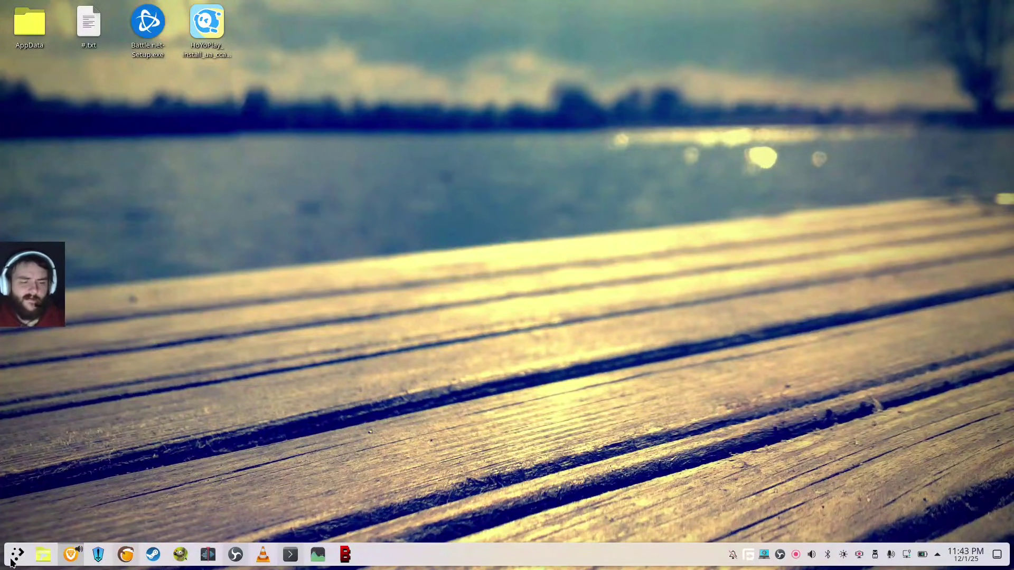
Switch to ProtonPlus to view its list of Steam Proton runners, leaving it minimized.
{"action": "left_click", "coordinate": [9, 562]}
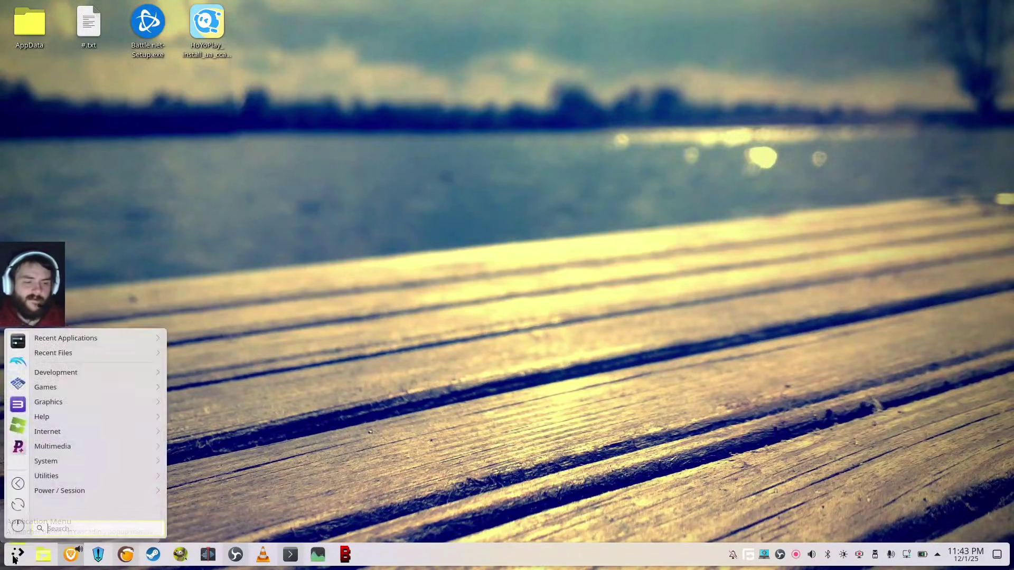
{"action": "left_click", "coordinate": [19, 446]}
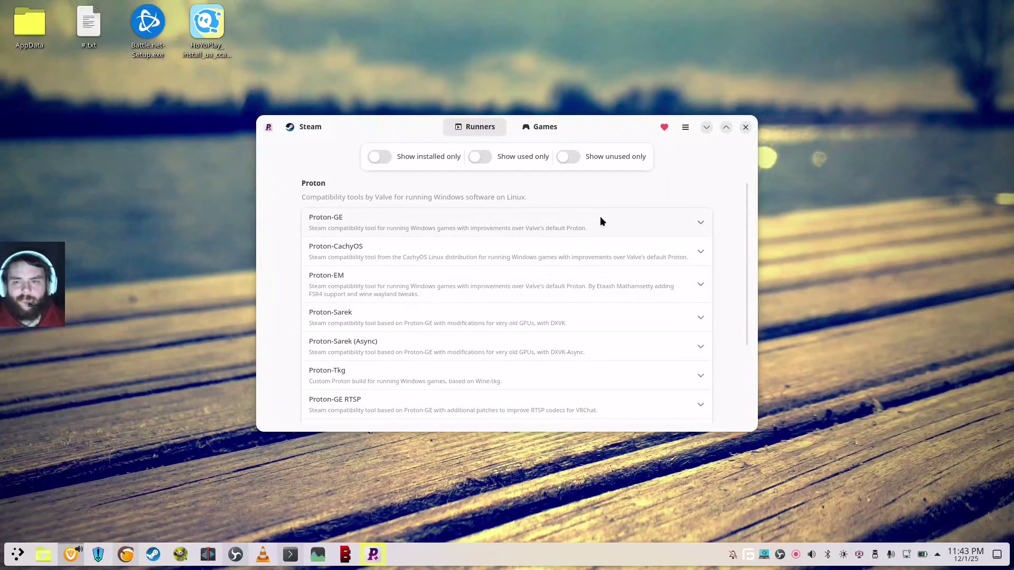
{"action": "left_click", "coordinate": [706, 128]}
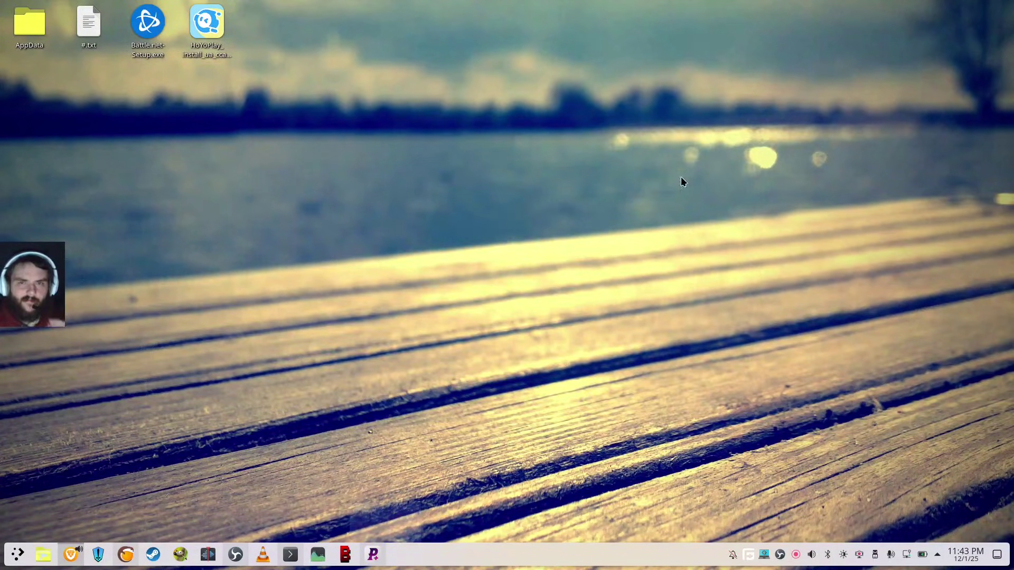
{"action": "left_click", "coordinate": [290, 561]}
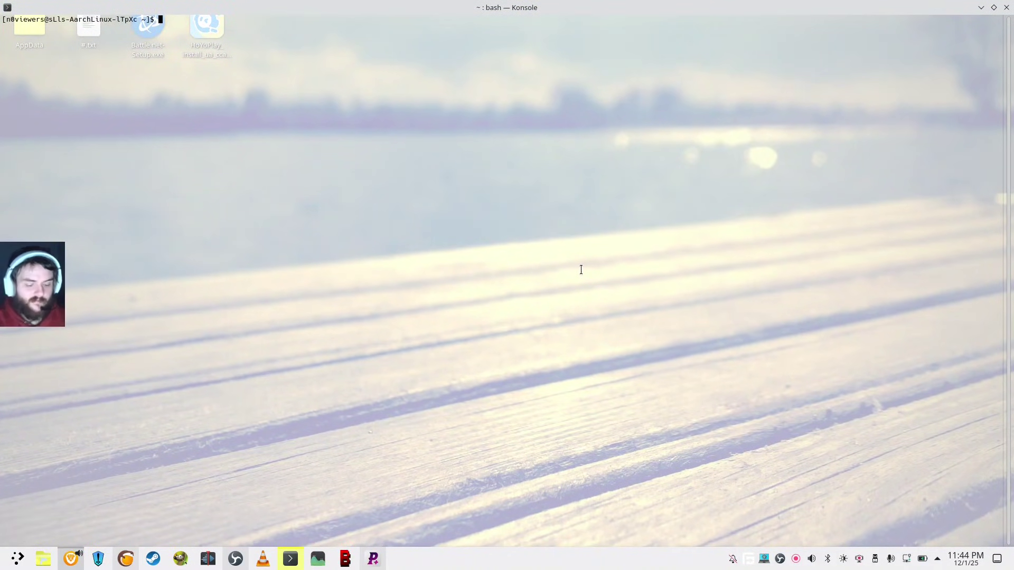
{"action": "type", "text": "flatpak install lutris"}
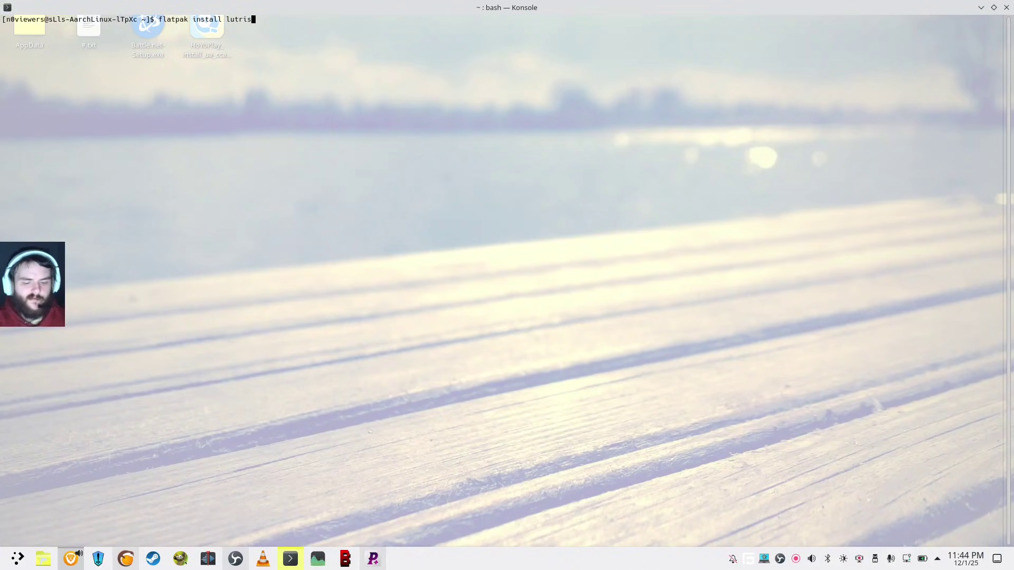
{"action": "key", "text": "BackSpace"}
{"action": "key", "text": "BackSpace"}
{"action": "key", "text": "BackSpace"}
{"action": "key", "text": "BackSpace"}
{"action": "key", "text": "BackSpace"}
{"action": "key", "text": "BackSpace"}
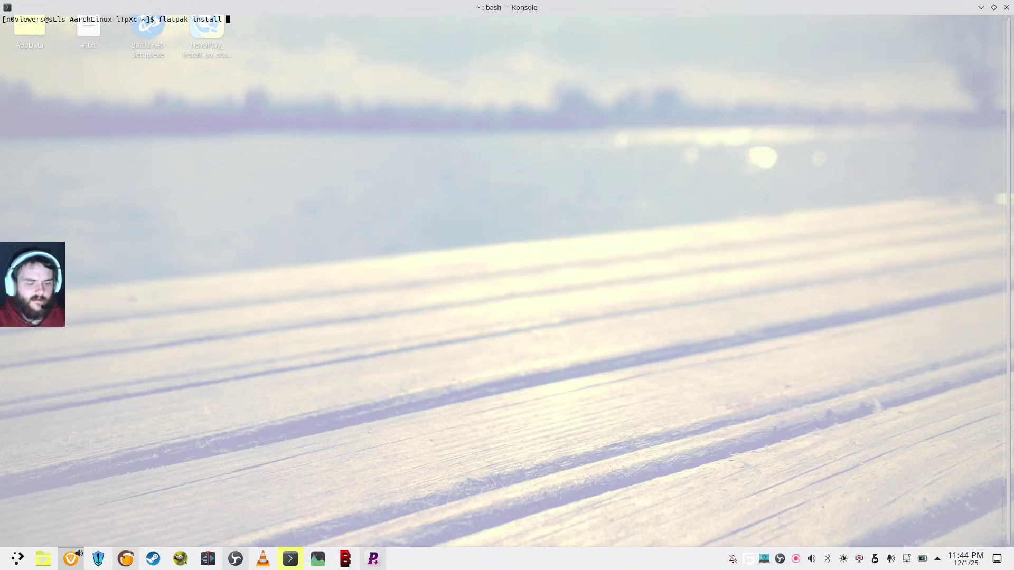
{"action": "type", "text": "protonl;"}
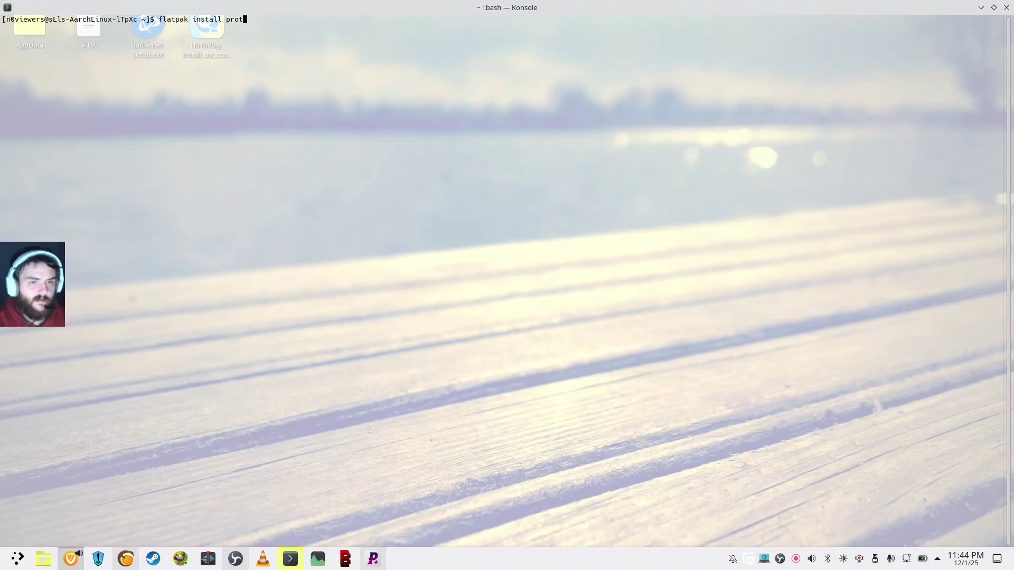
{"action": "key", "text": "BackSpace"}
{"action": "key", "text": "BackSpace"}
{"action": "type", "text": "plus"}
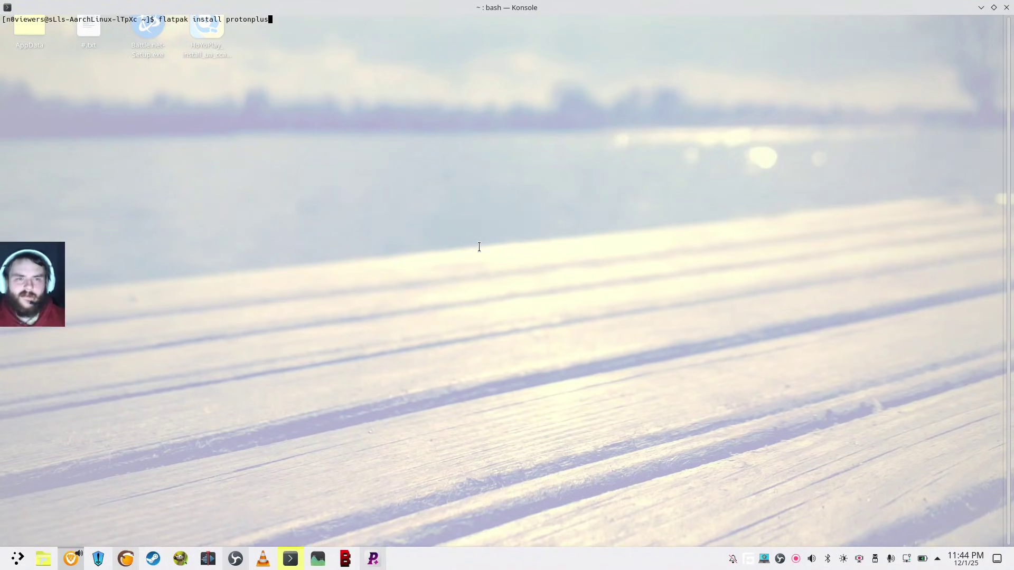
{"action": "key", "text": "BackSpace"}
{"action": "key", "text": "BackSpace"}
{"action": "key", "text": "BackSpace"}
{"action": "key", "text": "BackSpace"}
{"action": "key", "text": "BackSpace"}
{"action": "key", "text": "BackSpace"}
{"action": "key", "text": "BackSpace"}
{"action": "key", "text": "BackSpace"}
{"action": "key", "text": "BackSpace"}
{"action": "key", "text": "BackSpace"}
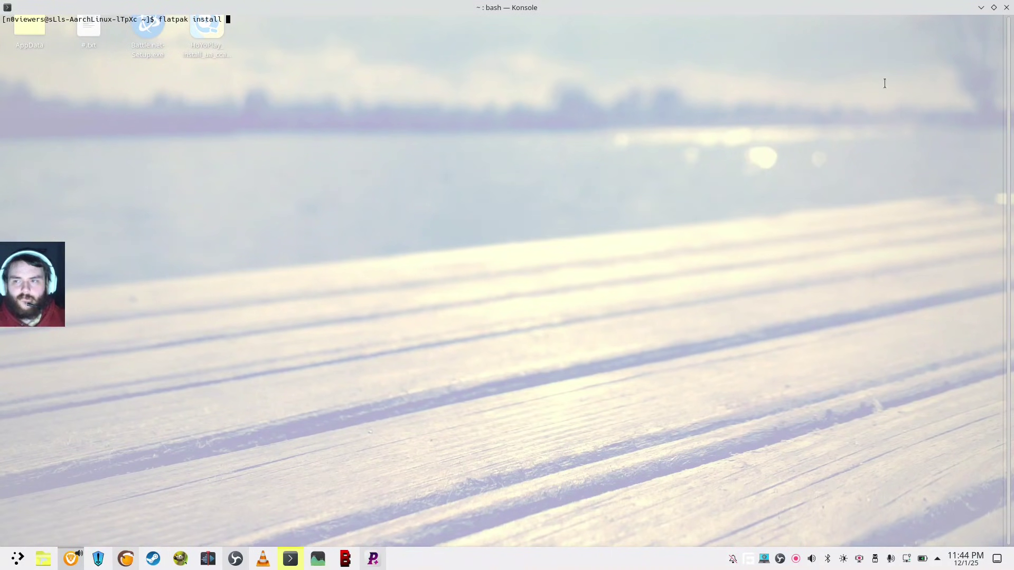
{"action": "left_click", "coordinate": [1011, 8]}
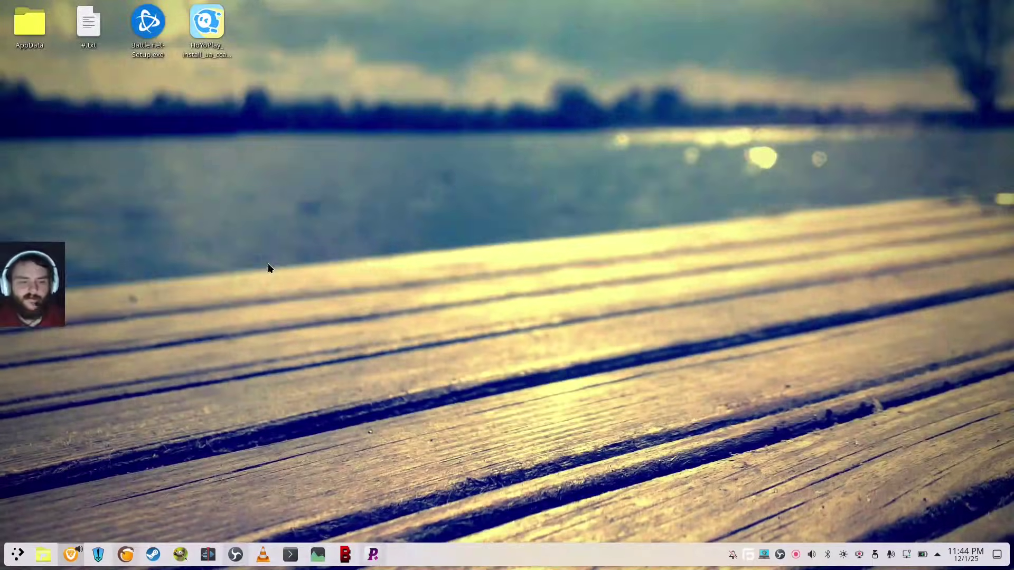
Switch to Lutris, enlarge its window to fit four games per row and centre it on the desktop.
{"action": "left_click", "coordinate": [127, 554]}
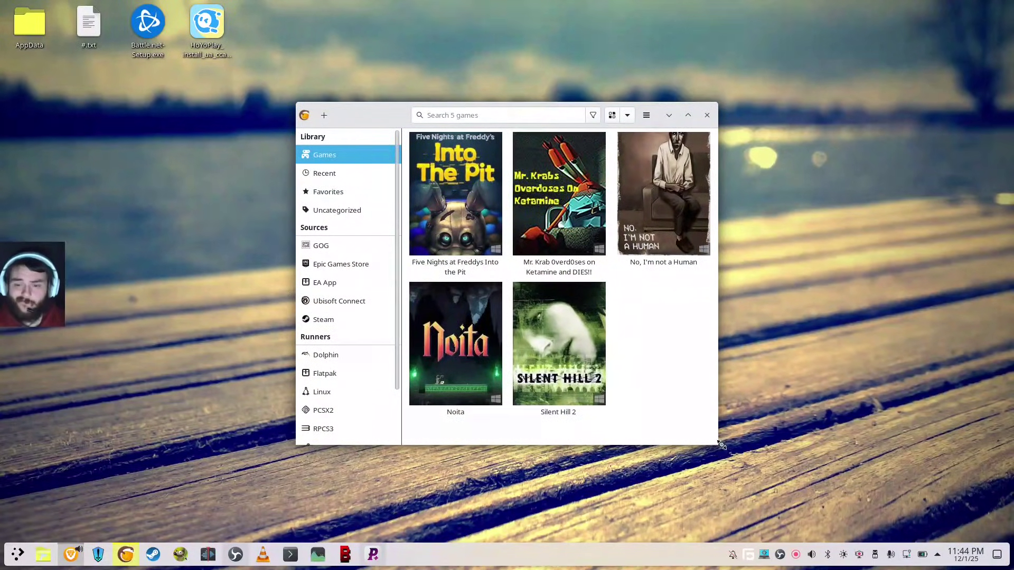
{"action": "left_click_drag", "start_coordinate": [718, 445], "coordinate": [865, 486]}
{"action": "left_click_drag", "start_coordinate": [806, 410], "coordinate": [737, 387]}
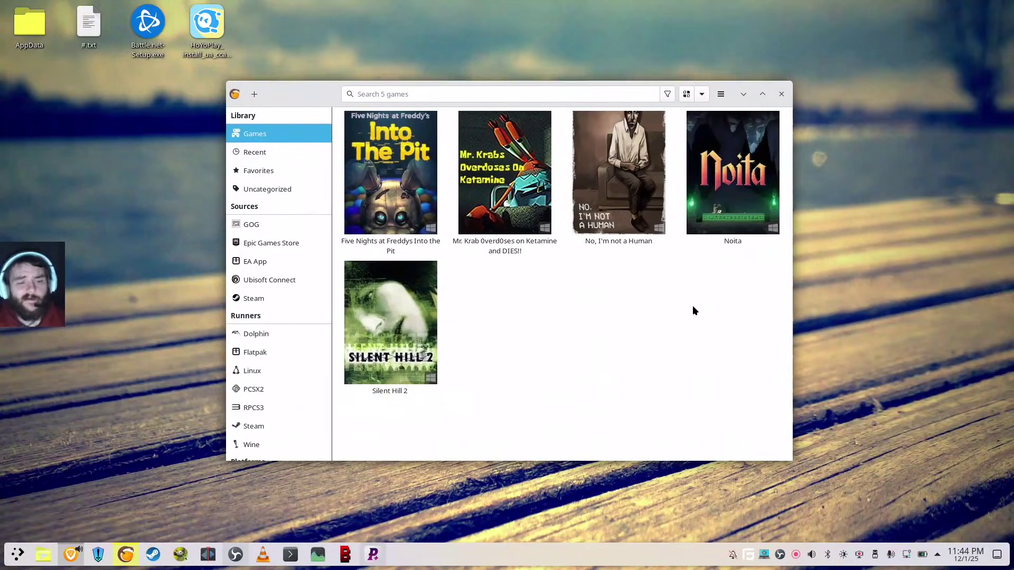
Examine the available Proton-GE versions in ProtonPlus and close it.
{"action": "left_click", "coordinate": [15, 556]}
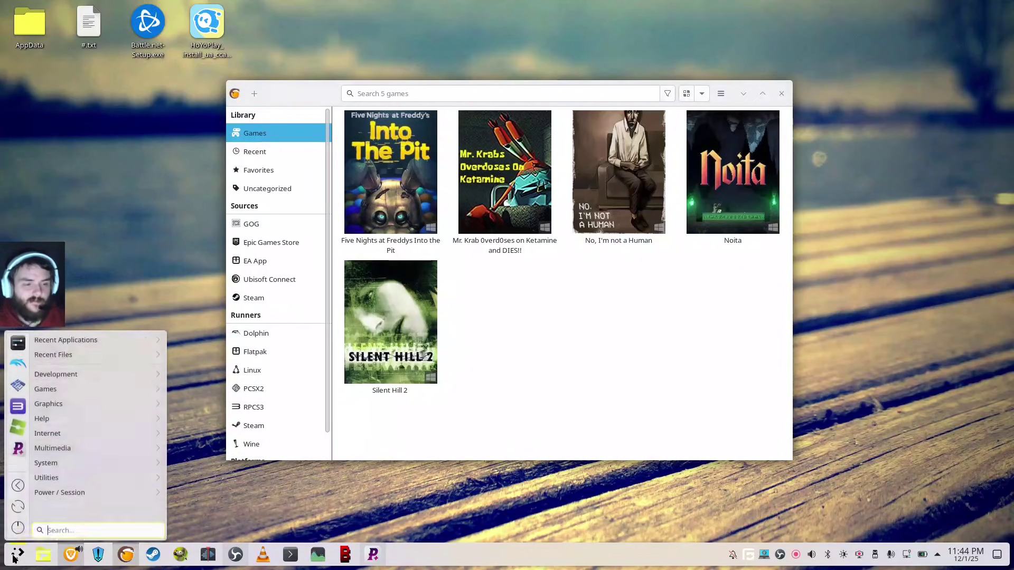
{"action": "left_click", "coordinate": [18, 449]}
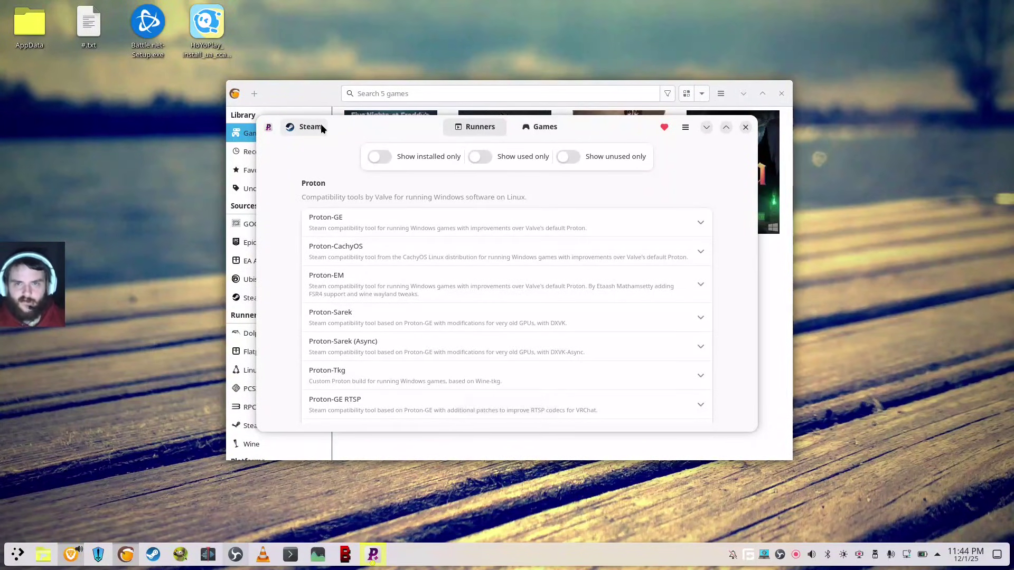
{"action": "left_click", "coordinate": [358, 221]}
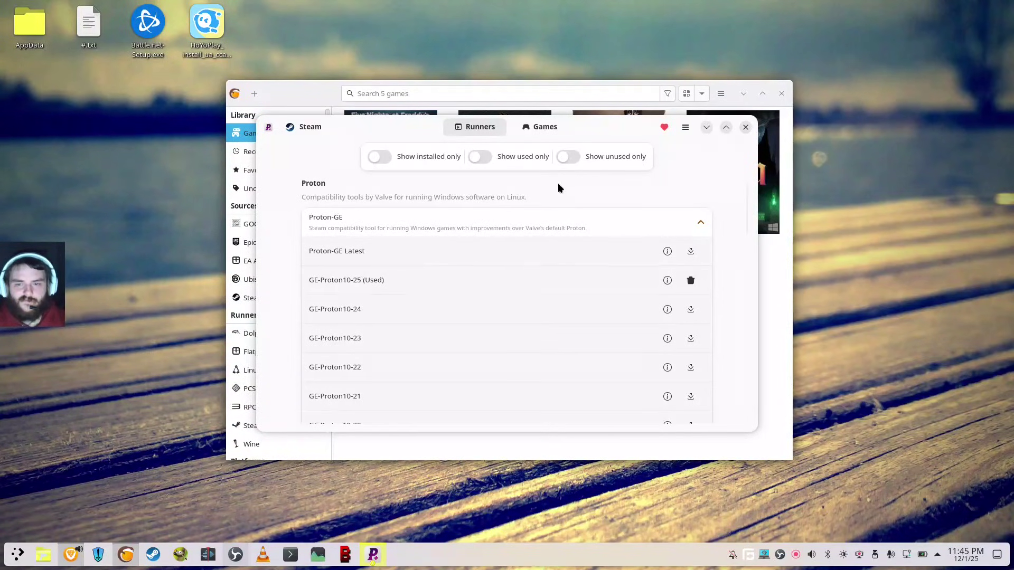
{"action": "left_click", "coordinate": [746, 128]}
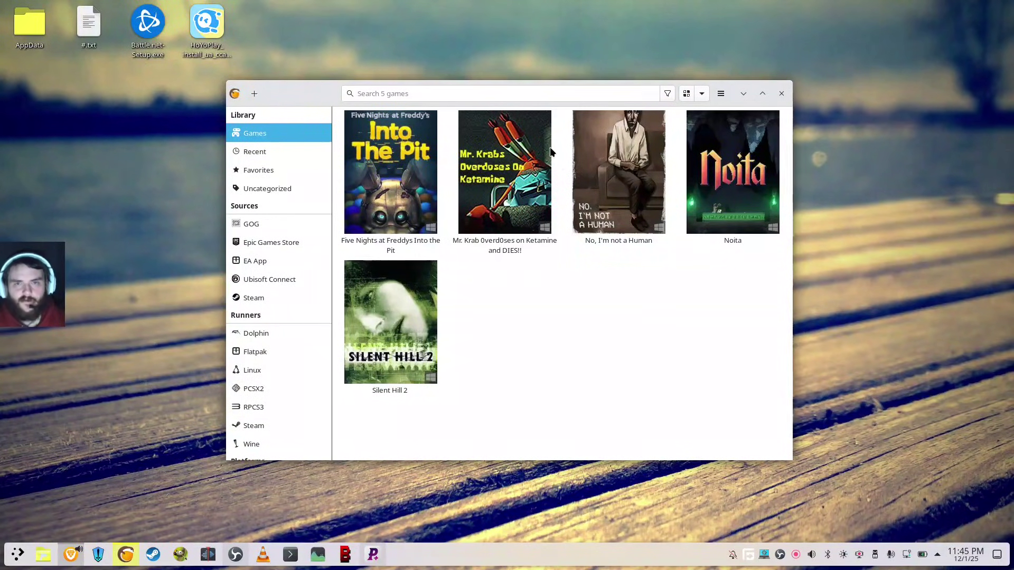
Review the Wine runner's configuration with GE-Proton10-25 as the Wine version and save it.
{"action": "scroll", "coordinate": [296, 302], "scroll_direction": "down", "scroll_amount": 1}
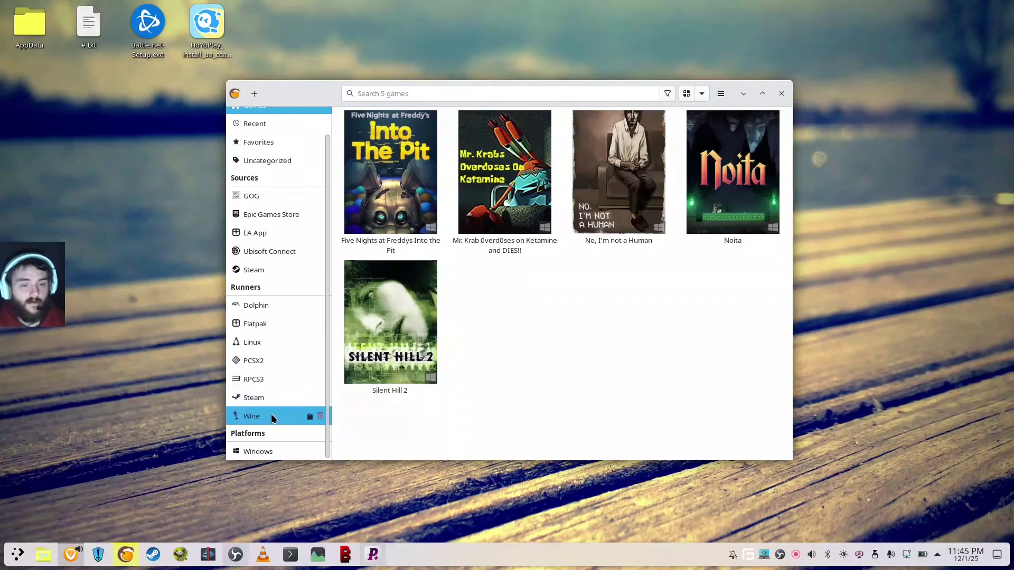
{"action": "left_click", "coordinate": [319, 416]}
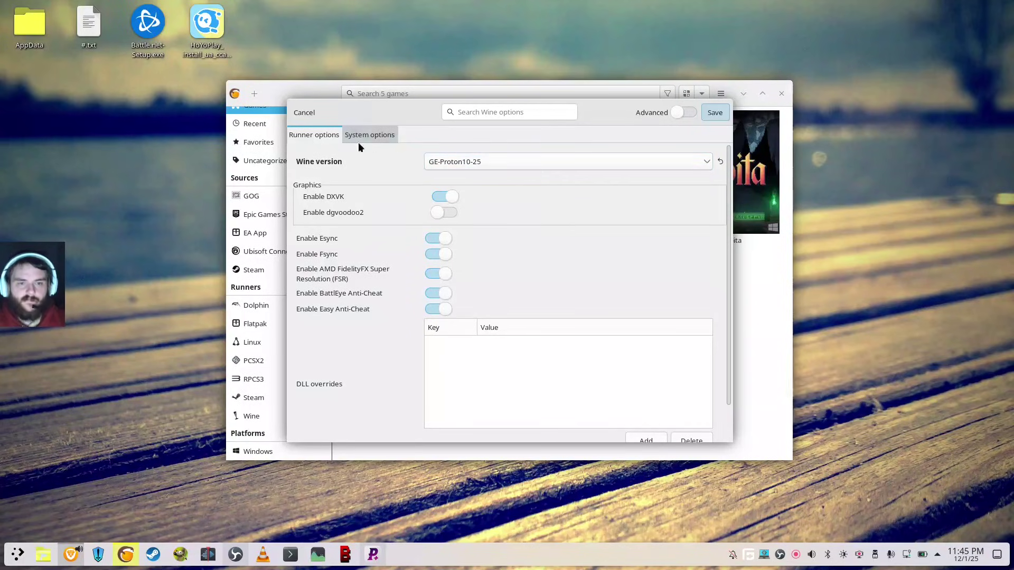
{"action": "left_click", "coordinate": [723, 116]}
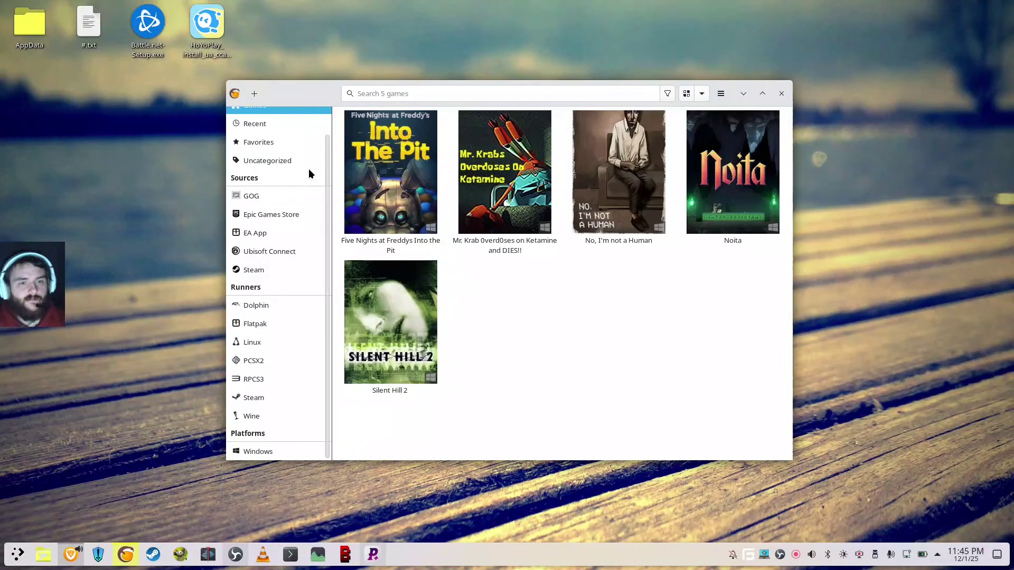
Add a locally installed game named HoyoPlay with Wine as its runner.
{"action": "left_click", "coordinate": [254, 95]}
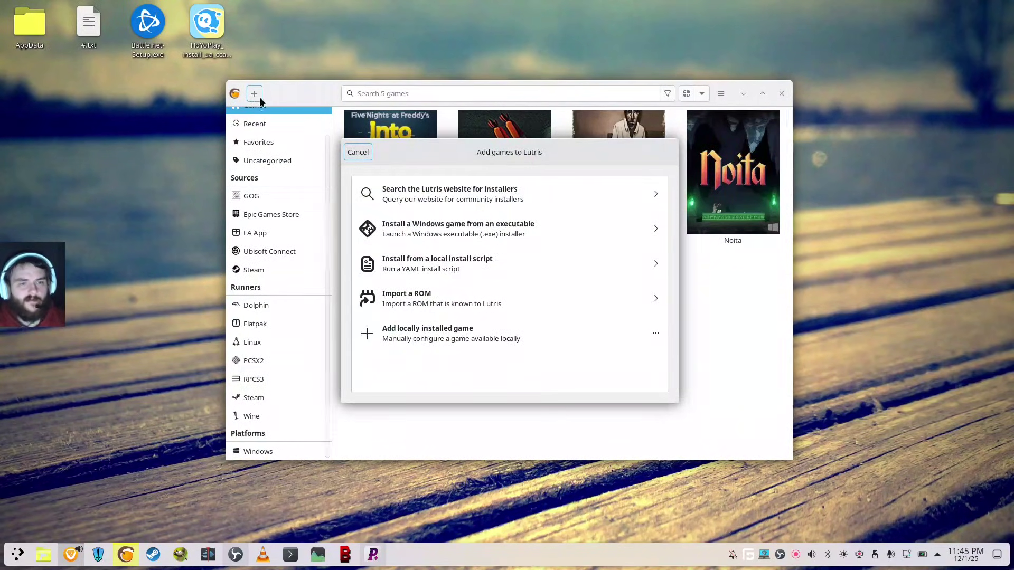
{"action": "left_click", "coordinate": [431, 330]}
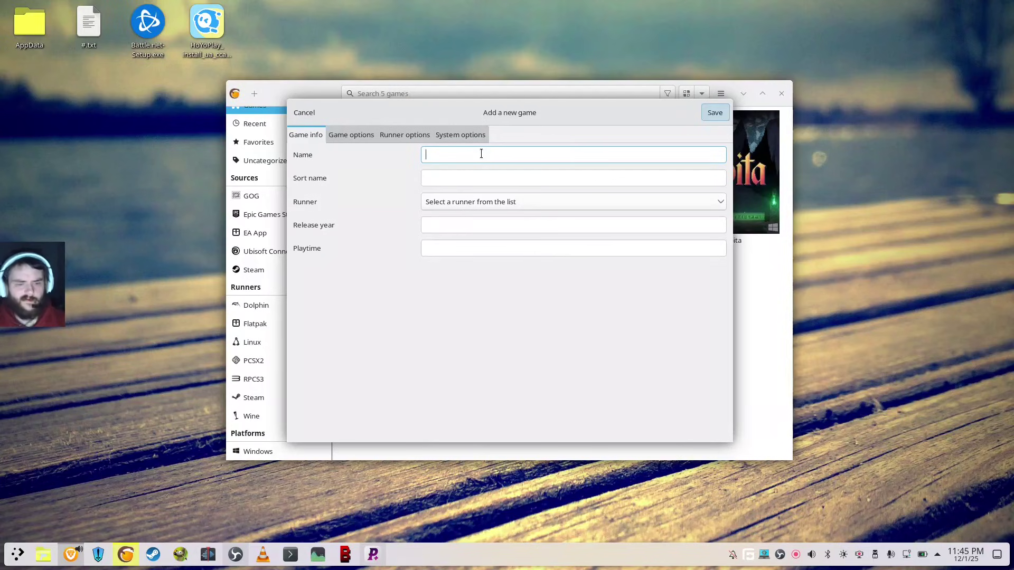
{"action": "type", "text": "HoyoPlay"}
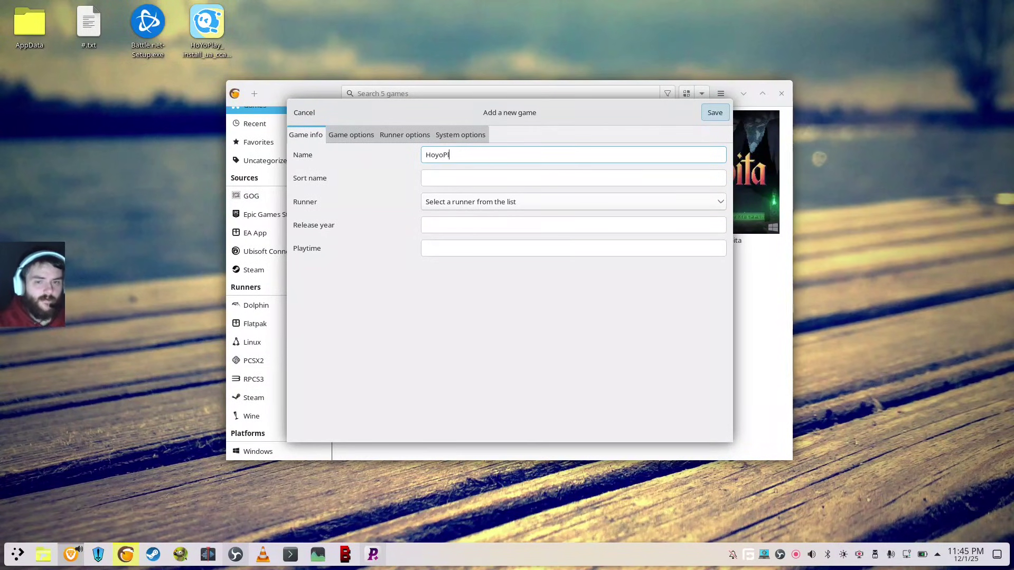
{"action": "left_click", "coordinate": [480, 200]}
{"action": "left_click", "coordinate": [480, 312]}
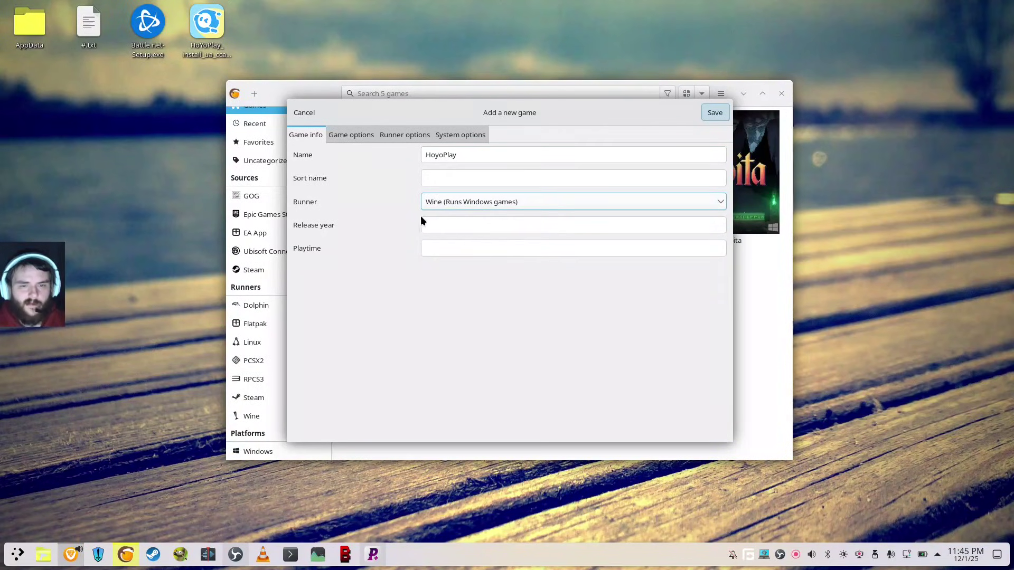
Set the game's executable to HoYoPlay_install_ua_cca9a4661726.exe from the Desktop, check its runner options and save the entry.
{"action": "left_click", "coordinate": [352, 134]}
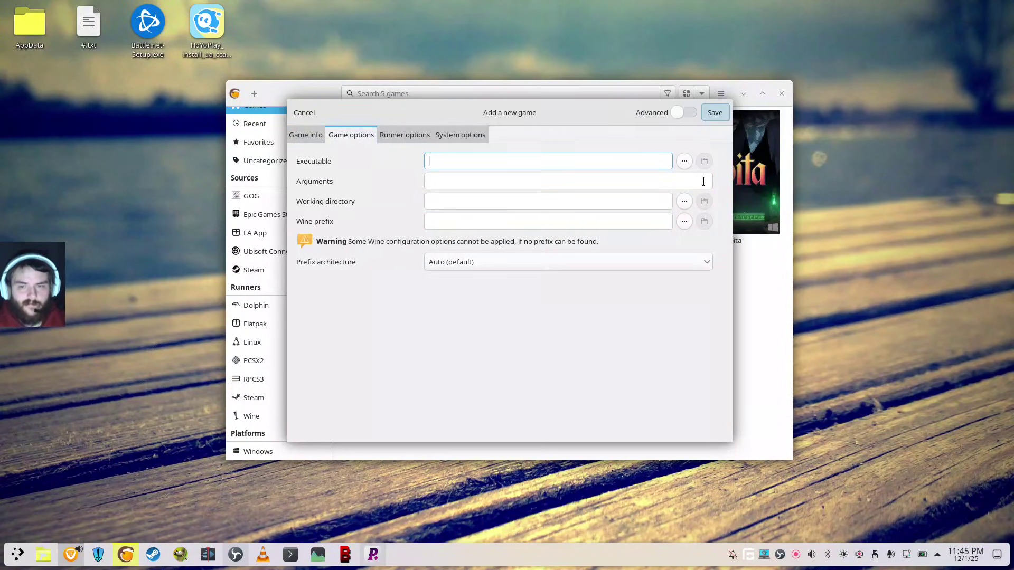
{"action": "left_click", "coordinate": [680, 159]}
{"action": "double_click", "coordinate": [362, 204]}
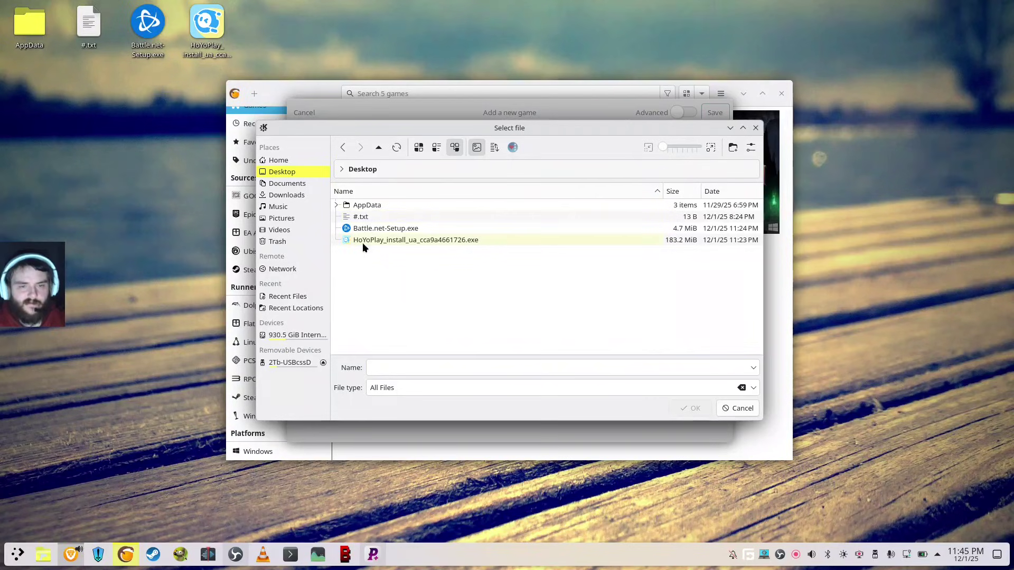
{"action": "double_click", "coordinate": [366, 236]}
{"action": "left_click", "coordinate": [417, 135]}
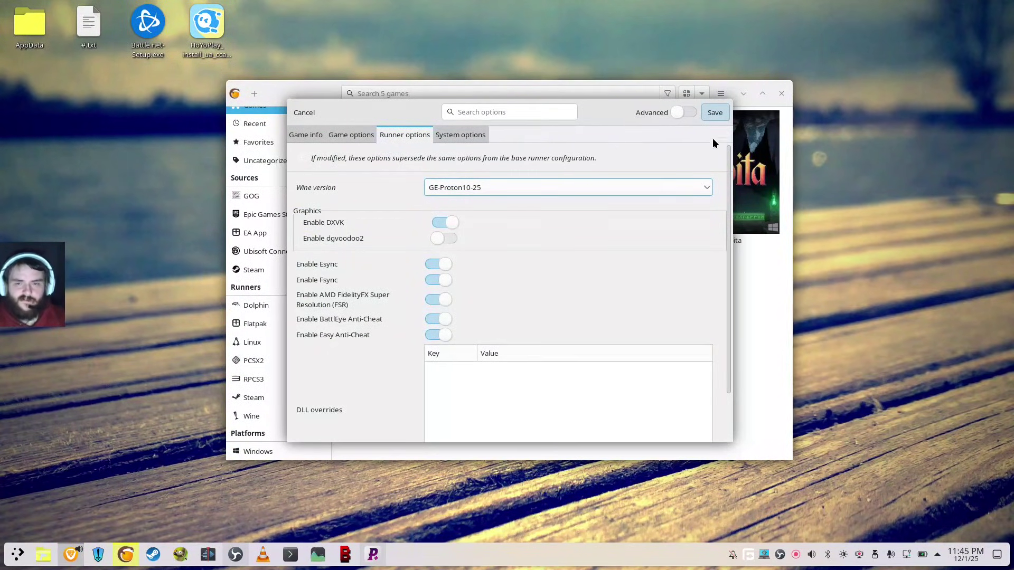
{"action": "left_click", "coordinate": [714, 113]}
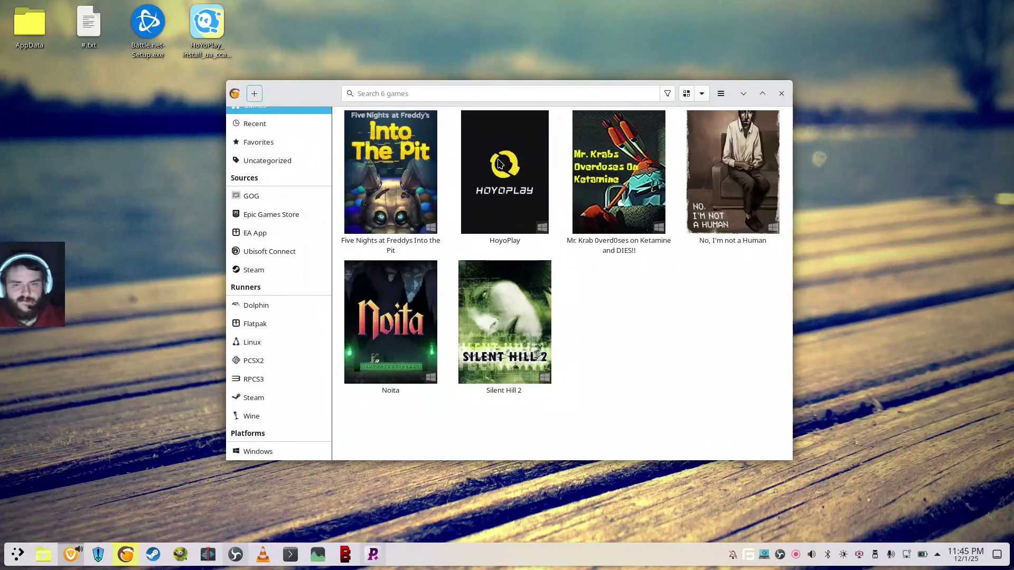
Launch HoyoPlay from the library and accept the installer's Terms of Service and Privacy Policy.
{"action": "left_click", "coordinate": [492, 169]}
{"action": "left_click", "coordinate": [355, 445]}
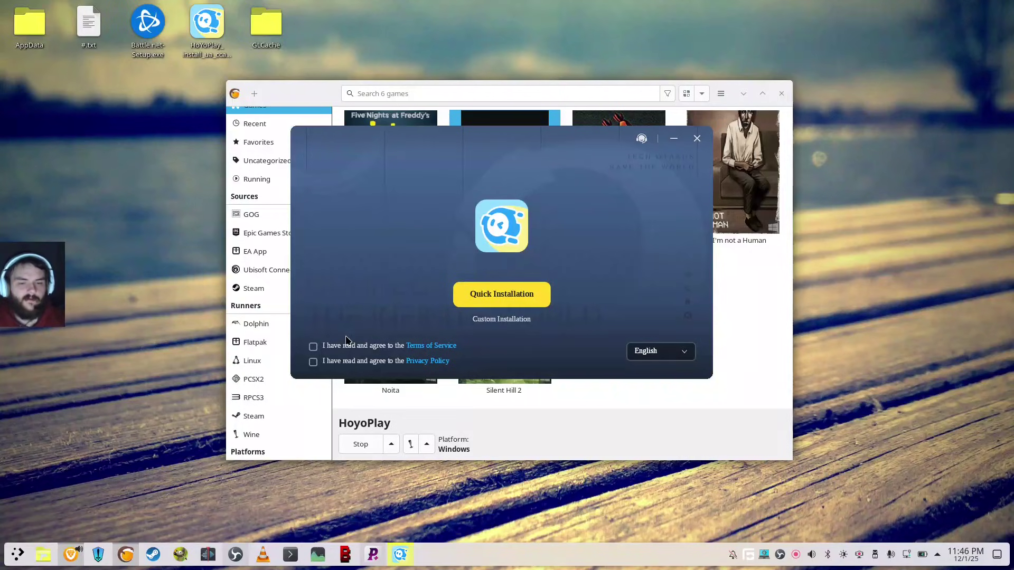
{"action": "left_click", "coordinate": [314, 346]}
{"action": "left_click", "coordinate": [314, 361]}
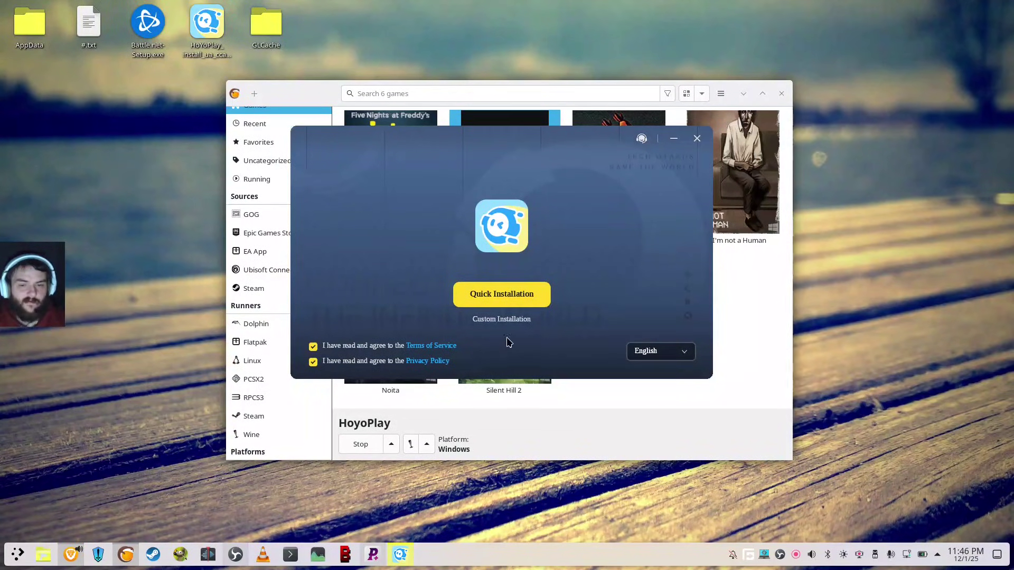
Choose a custom installation, set the path to the Games\Lutris folder in the home directory and install HoYoPlay.
{"action": "left_click", "coordinate": [508, 320]}
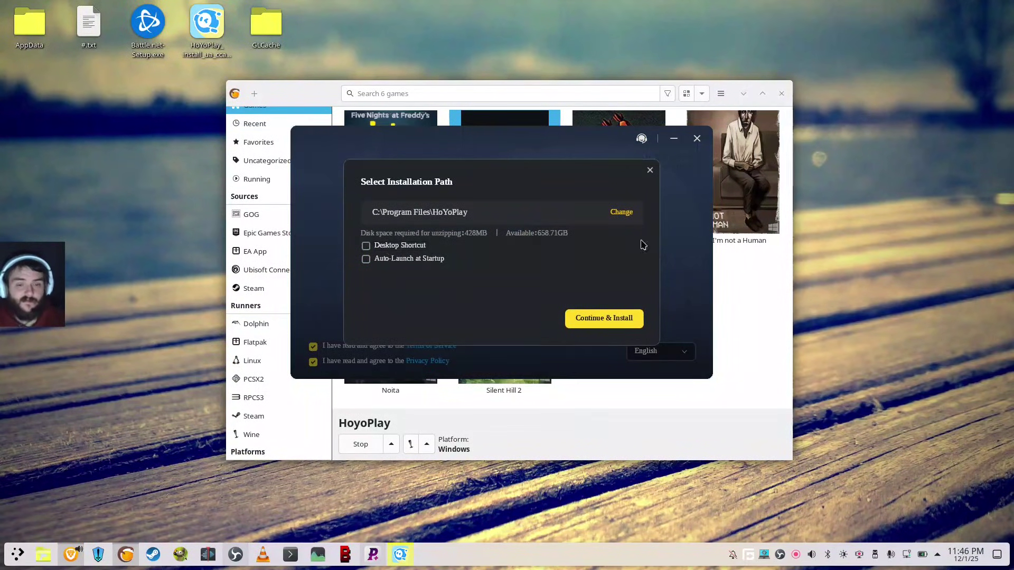
{"action": "left_click", "coordinate": [621, 212]}
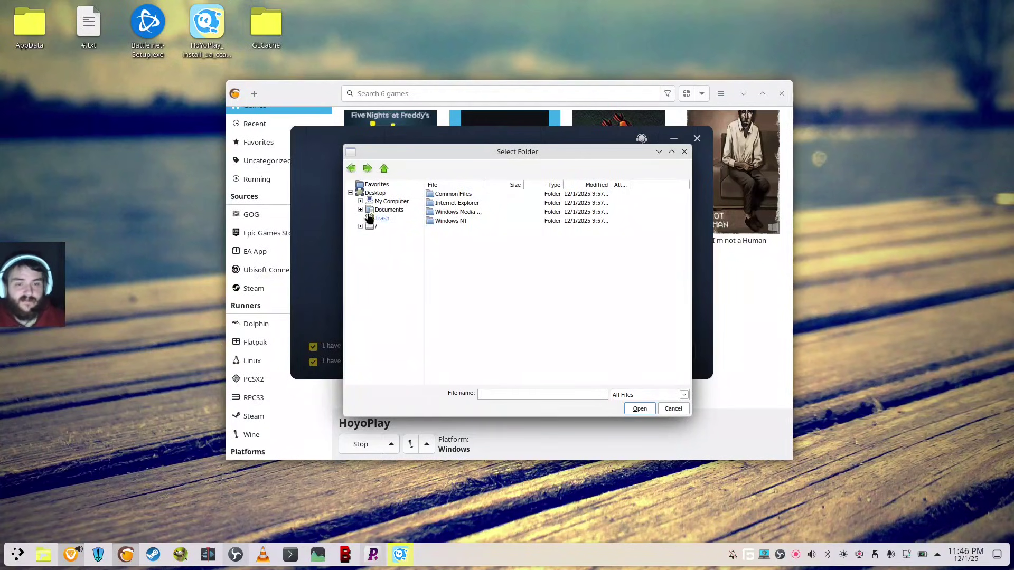
{"action": "left_click", "coordinate": [359, 226]}
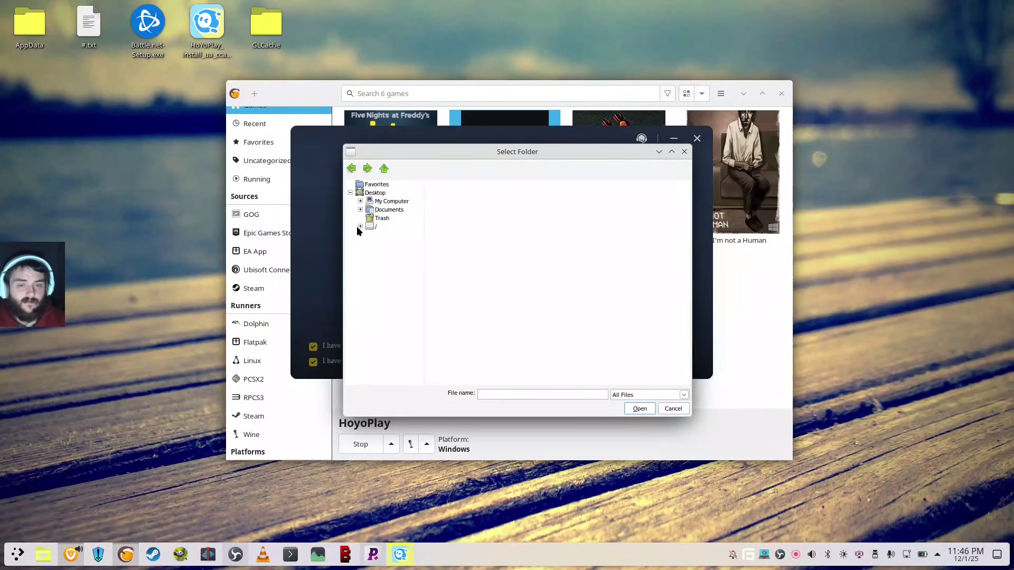
{"action": "double_click", "coordinate": [391, 260]}
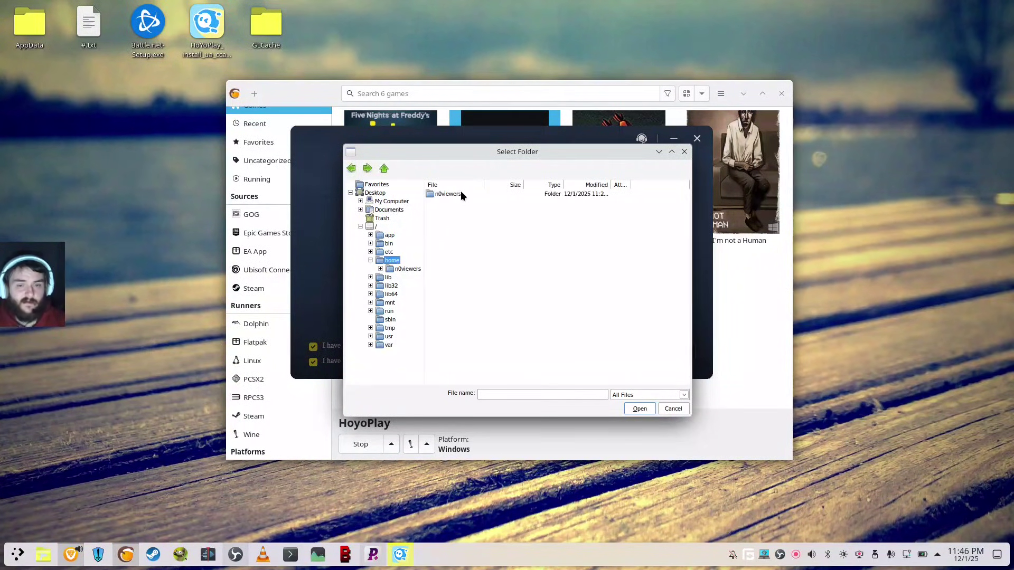
{"action": "double_click", "coordinate": [455, 194]}
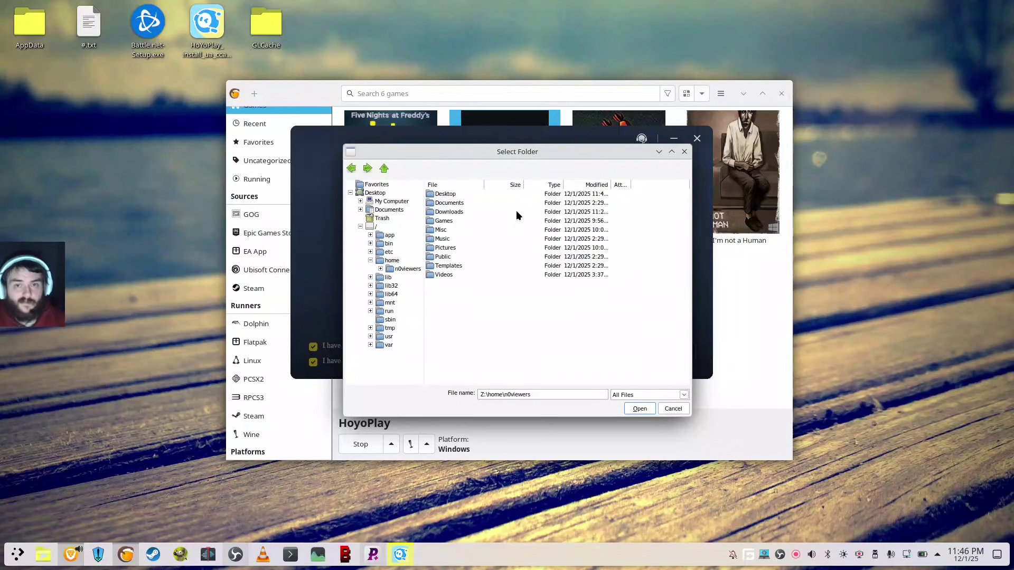
{"action": "double_click", "coordinate": [448, 220]}
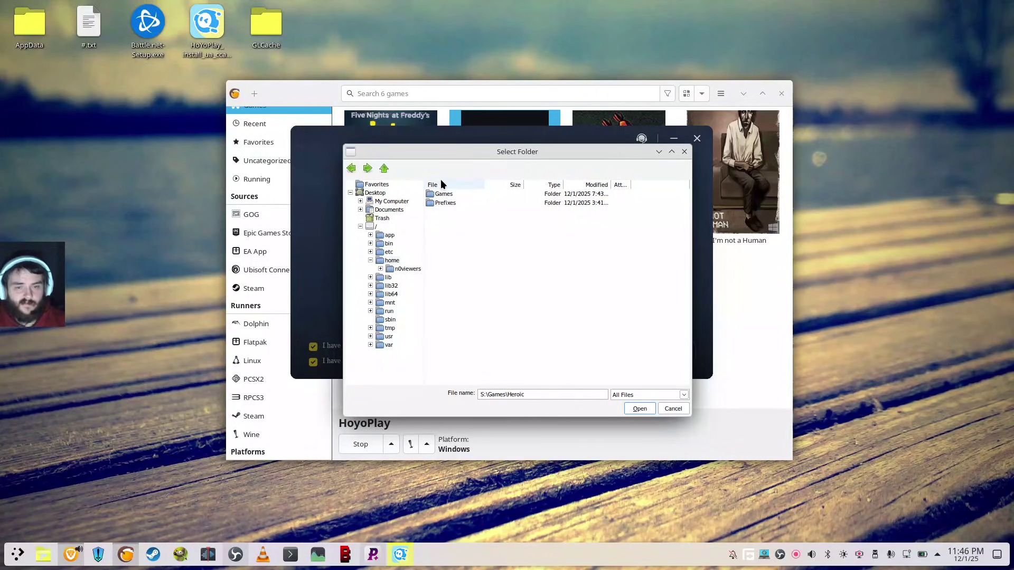
{"action": "double_click", "coordinate": [443, 203]}
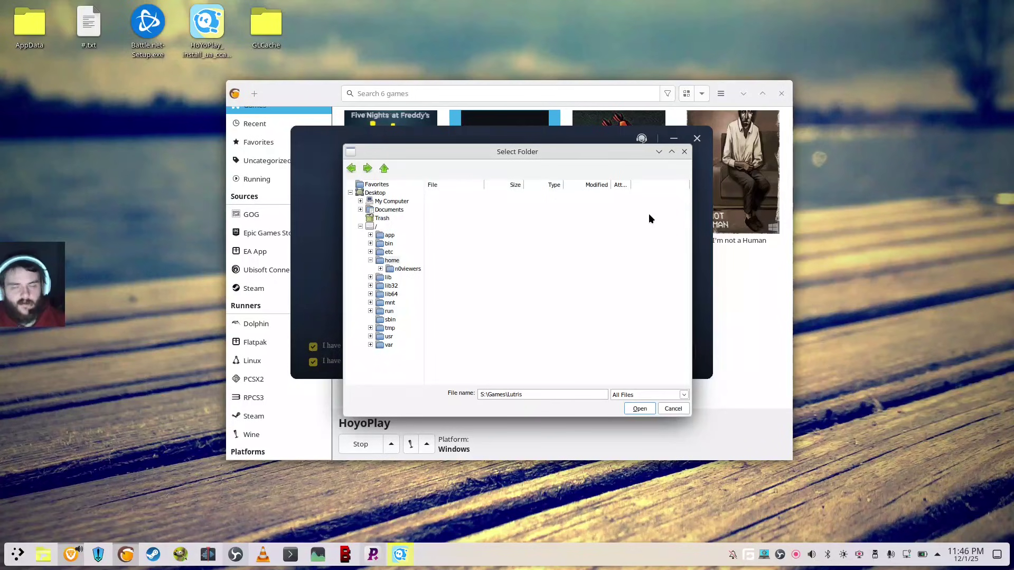
{"action": "left_click", "coordinate": [639, 409]}
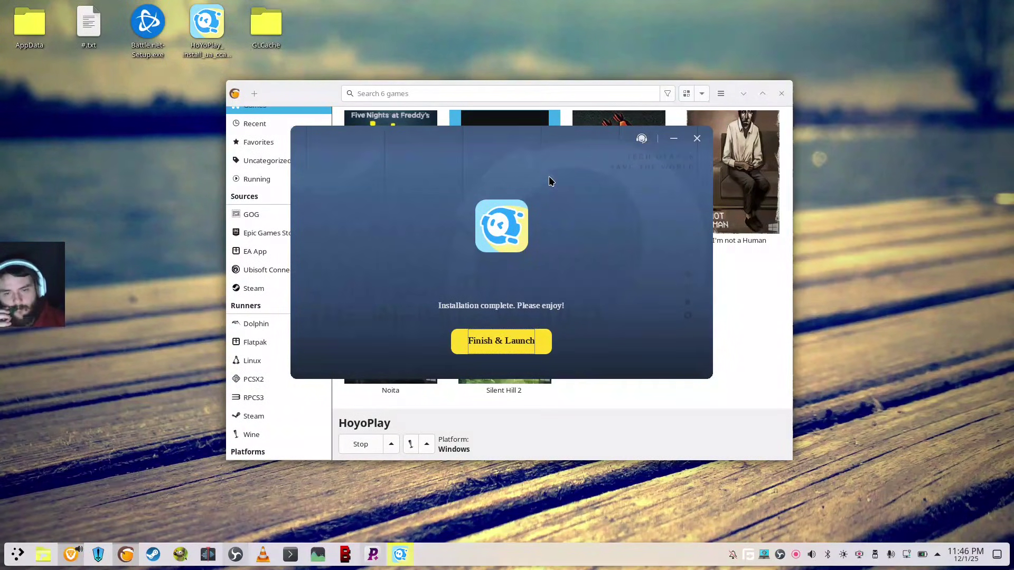
Finish the installation by launching HoYoPlay, and quit it with the Close and Exit HoYoPlay option.
{"action": "left_click", "coordinate": [499, 342]}
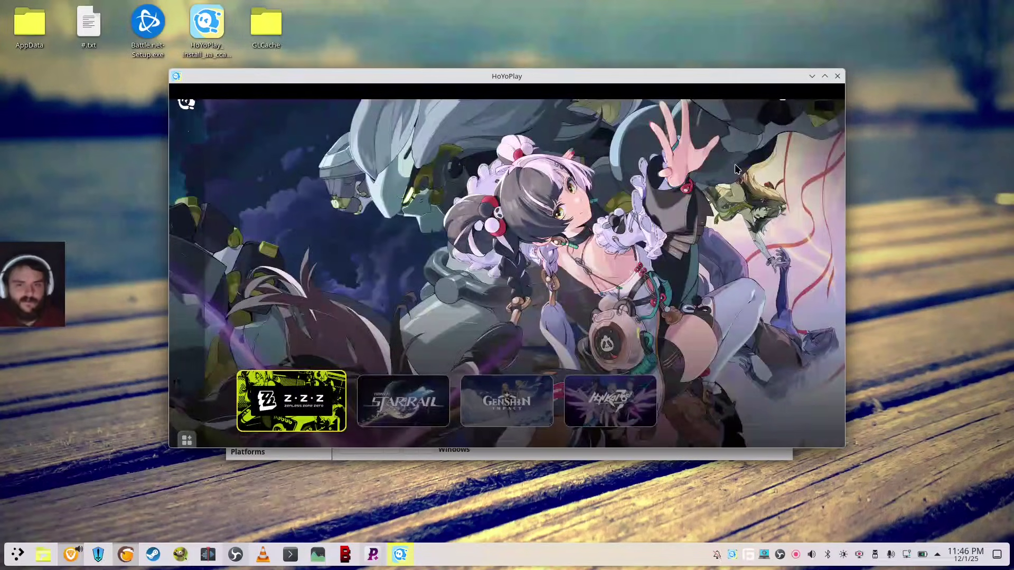
{"action": "left_click", "coordinate": [840, 77]}
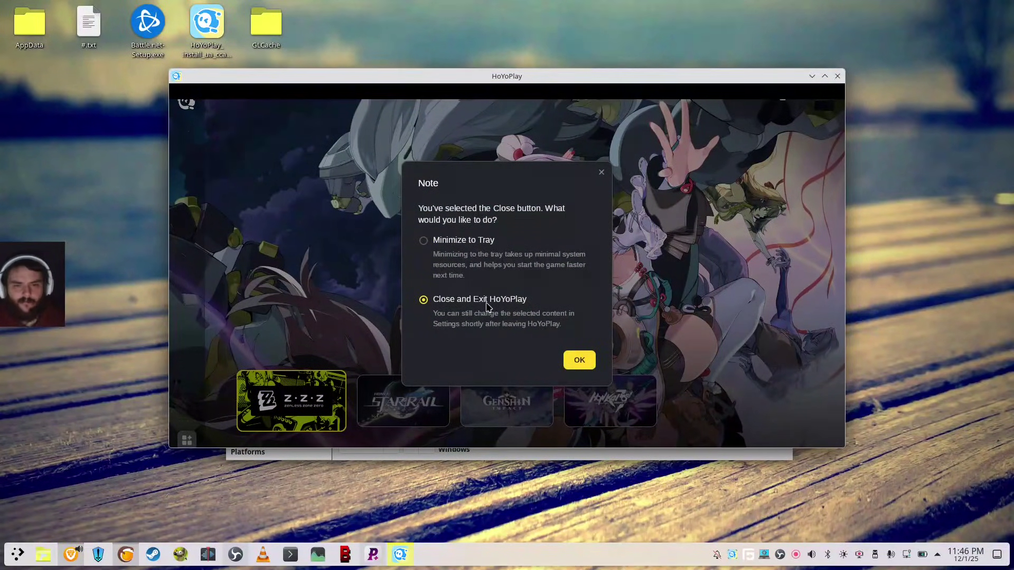
{"action": "left_click", "coordinate": [581, 361]}
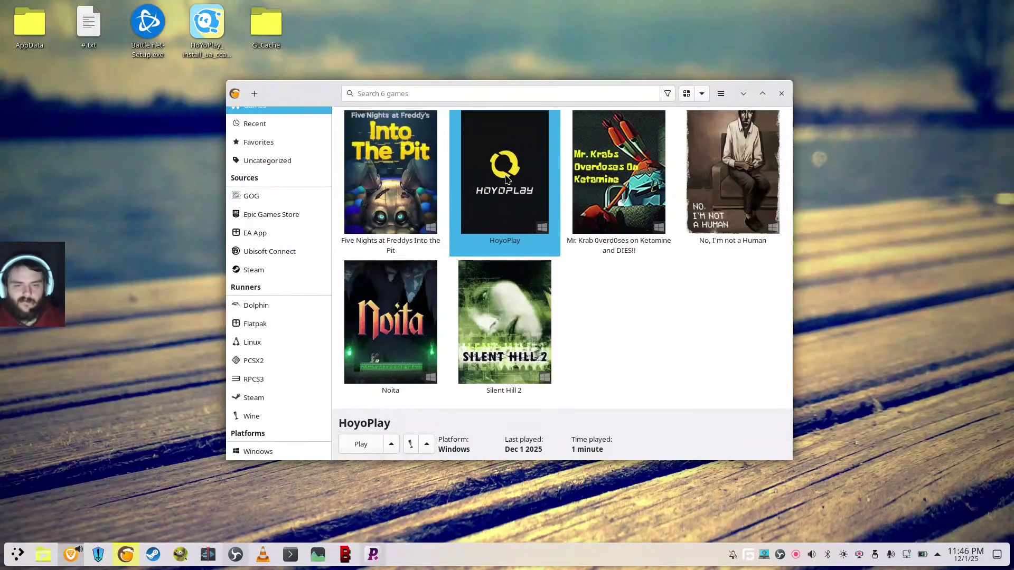
Set the HoyoPlay entry's executable to launcher.exe in the home directory's Games/Lutris/HoYoPlay folder and save the configuration.
{"action": "right_click", "coordinate": [513, 180]}
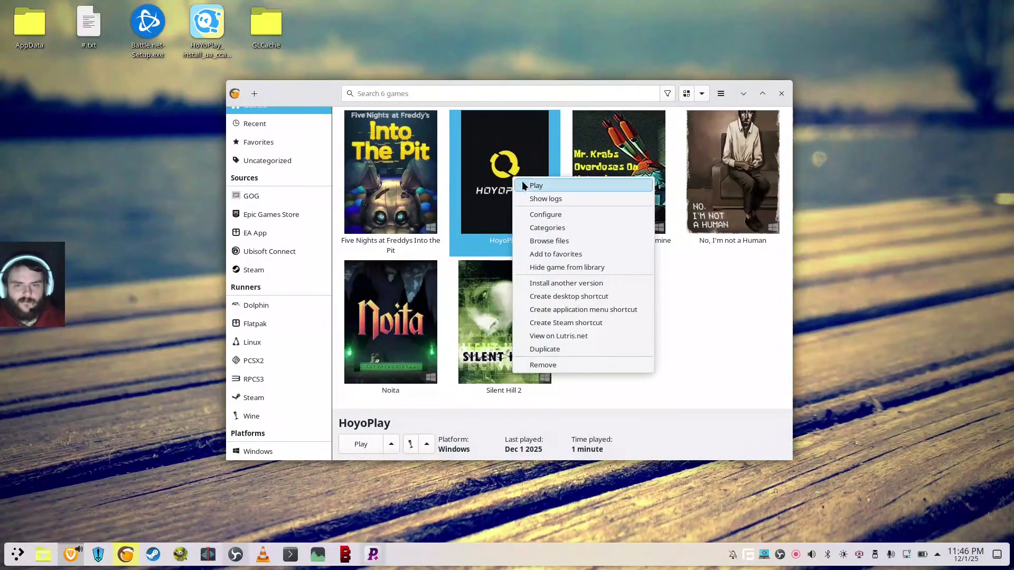
{"action": "left_click", "coordinate": [551, 217]}
{"action": "left_click", "coordinate": [349, 136]}
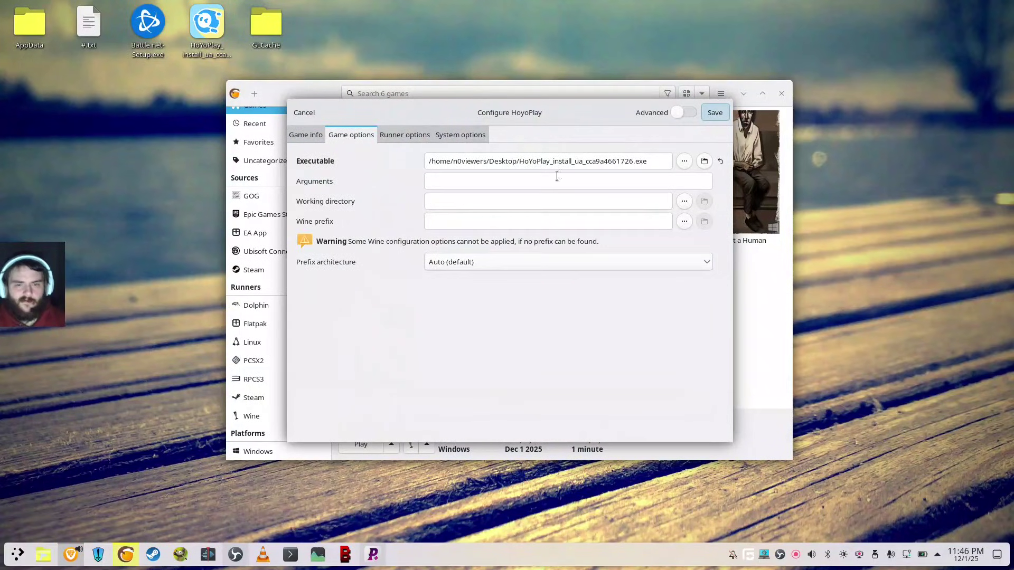
{"action": "left_click", "coordinate": [679, 164]}
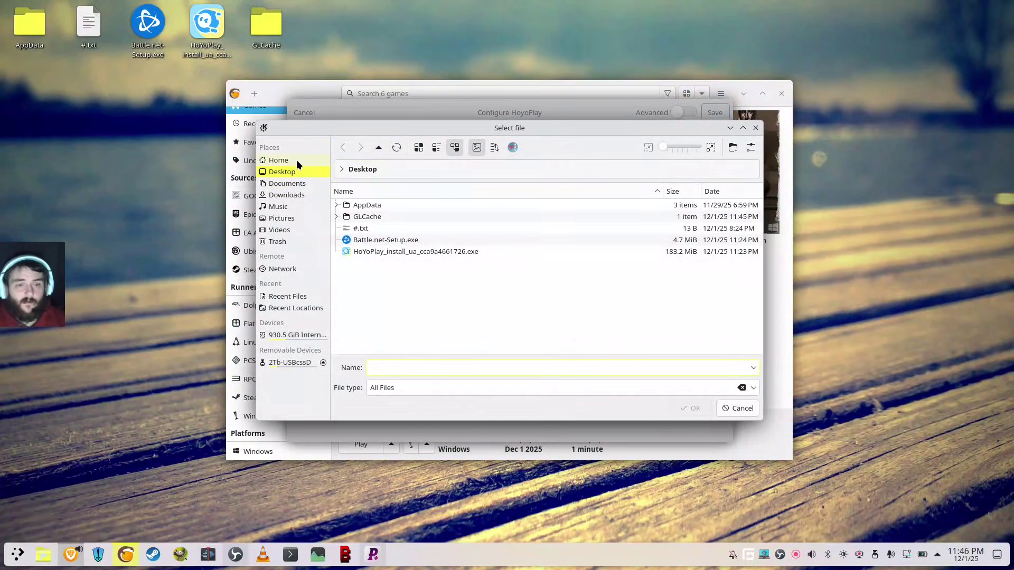
{"action": "left_click", "coordinate": [278, 160]}
{"action": "double_click", "coordinate": [370, 240]}
{"action": "left_click", "coordinate": [373, 217]}
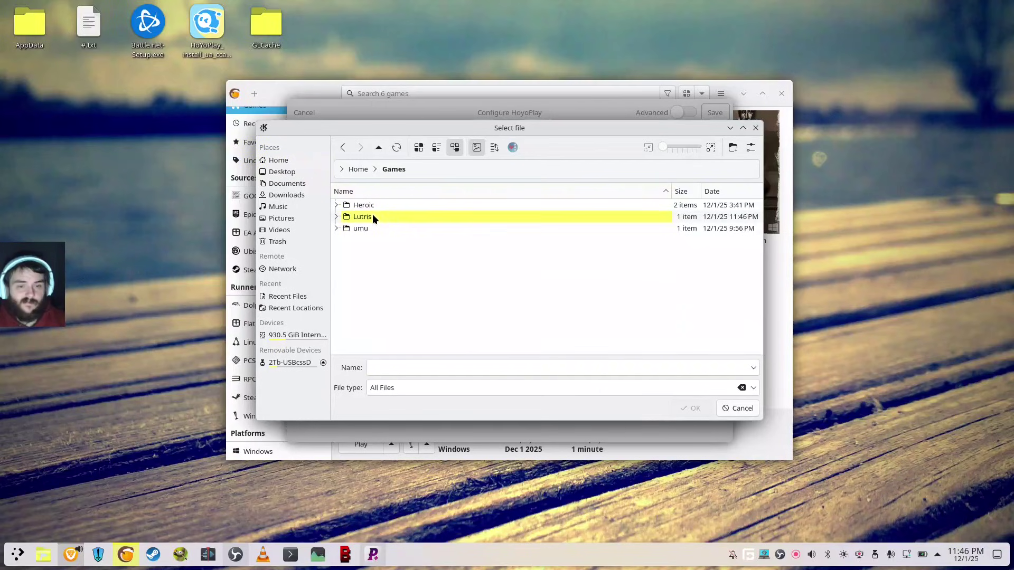
{"action": "double_click", "coordinate": [373, 217]}
{"action": "double_click", "coordinate": [375, 207]}
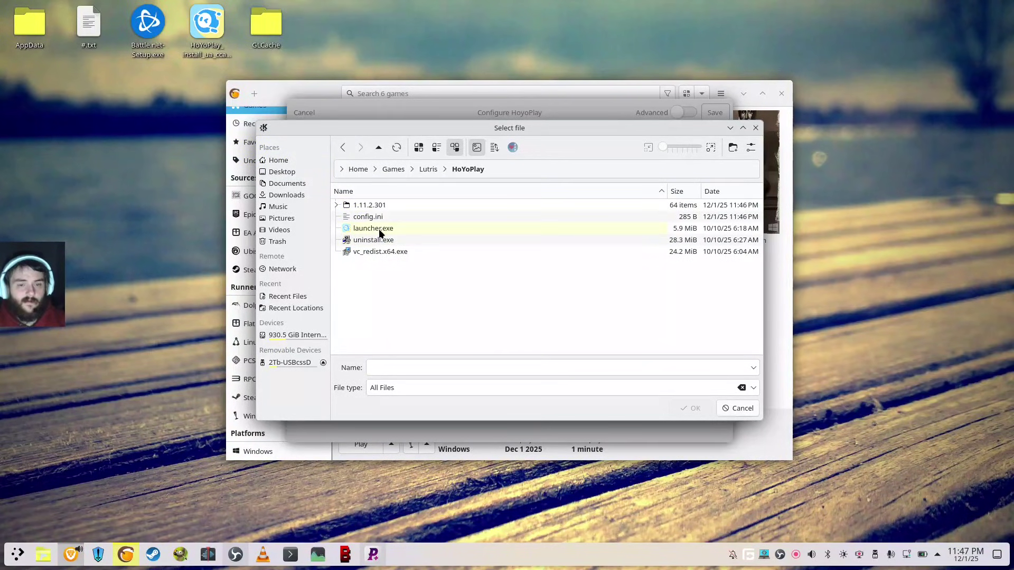
{"action": "double_click", "coordinate": [379, 229]}
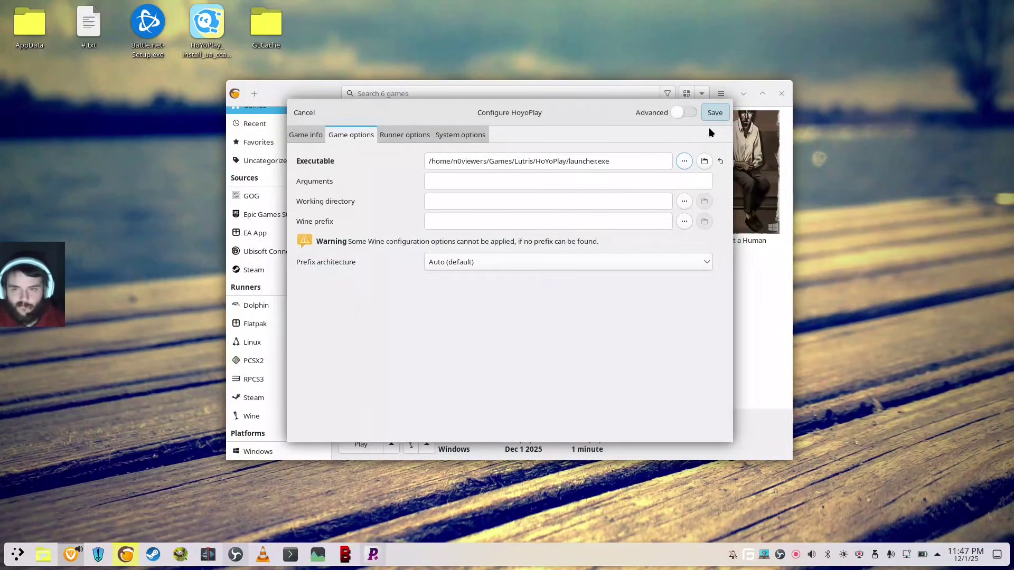
{"action": "left_click", "coordinate": [716, 112]}
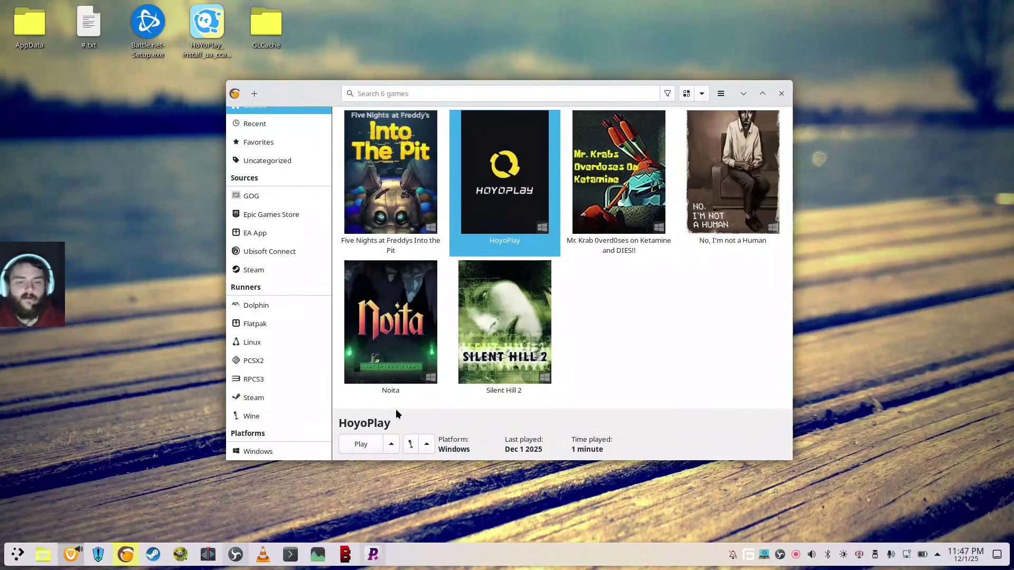
Launch HoyoPlay from the Lutris library, move its window lower and minimize both the HoYoPlay and Lutris windows.
{"action": "left_click", "coordinate": [344, 445]}
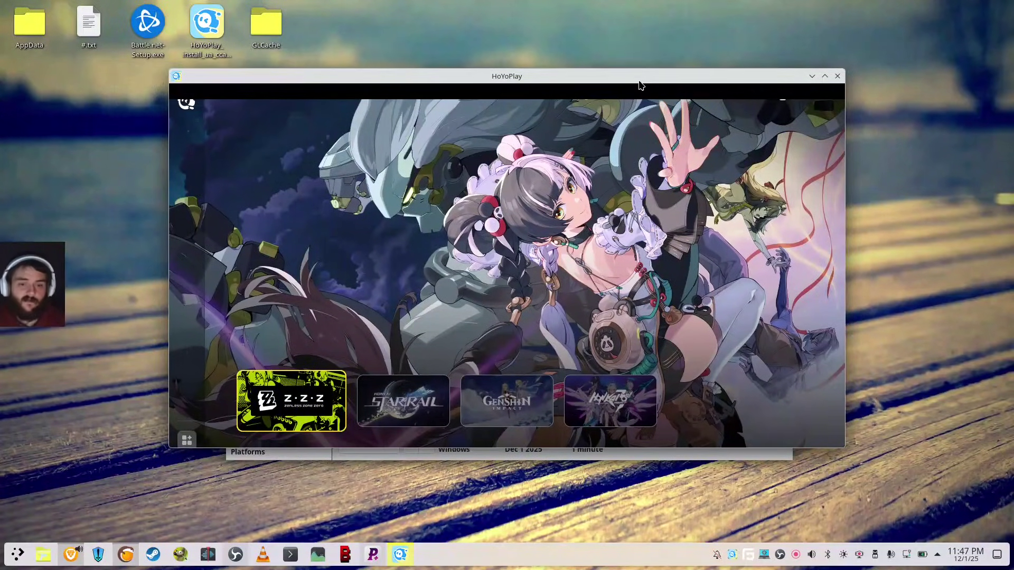
{"action": "left_click_drag", "start_coordinate": [642, 86], "coordinate": [615, 142]}
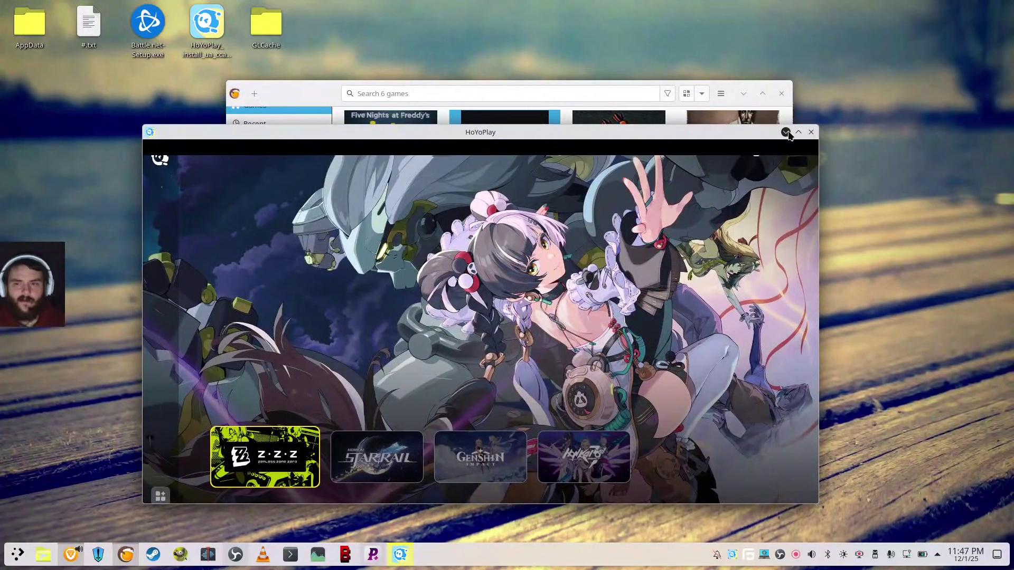
{"action": "left_click", "coordinate": [785, 133]}
{"action": "left_click", "coordinate": [743, 94]}
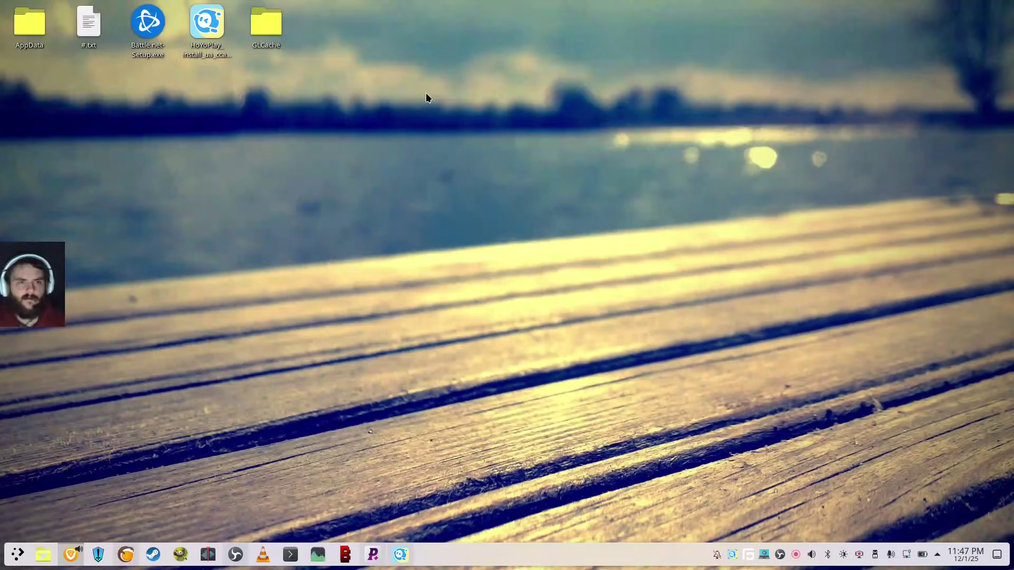
Move the HoYoPlay installer and the GLCache folder from the desktop to the trash and empty the trash.
{"action": "right_click", "coordinate": [205, 27]}
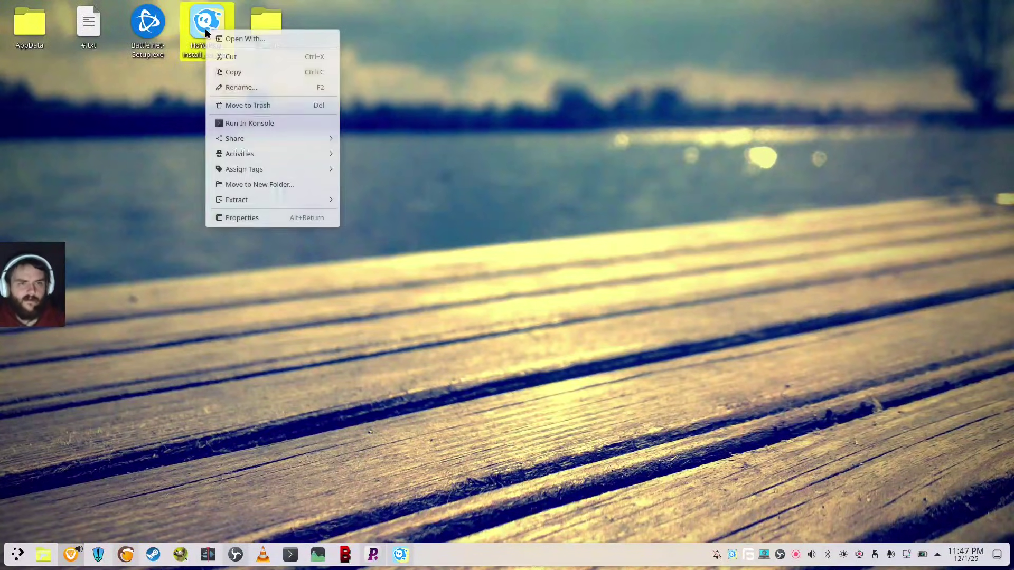
{"action": "left_click", "coordinate": [256, 106]}
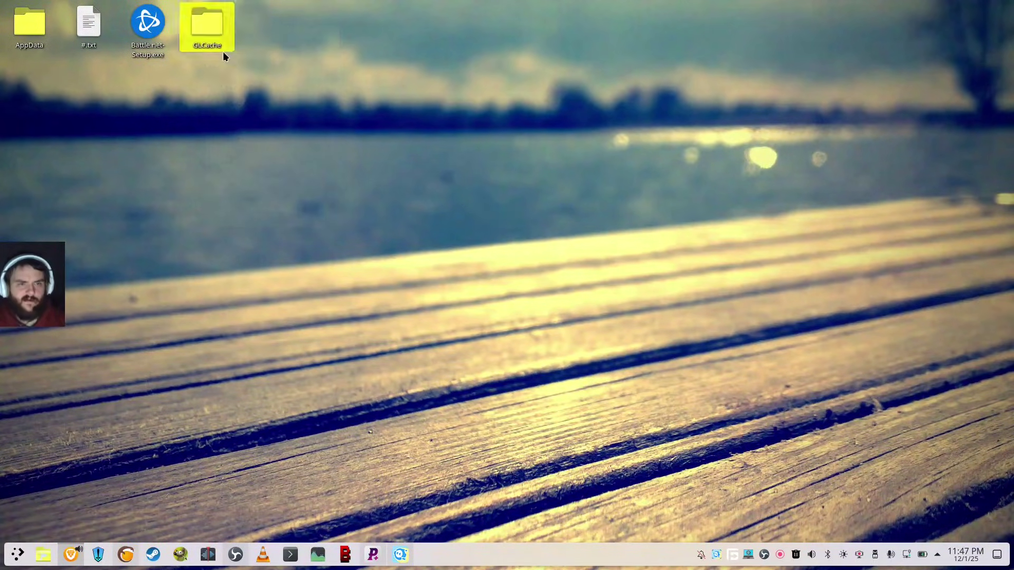
{"action": "right_click", "coordinate": [214, 32]}
{"action": "left_click", "coordinate": [260, 106]}
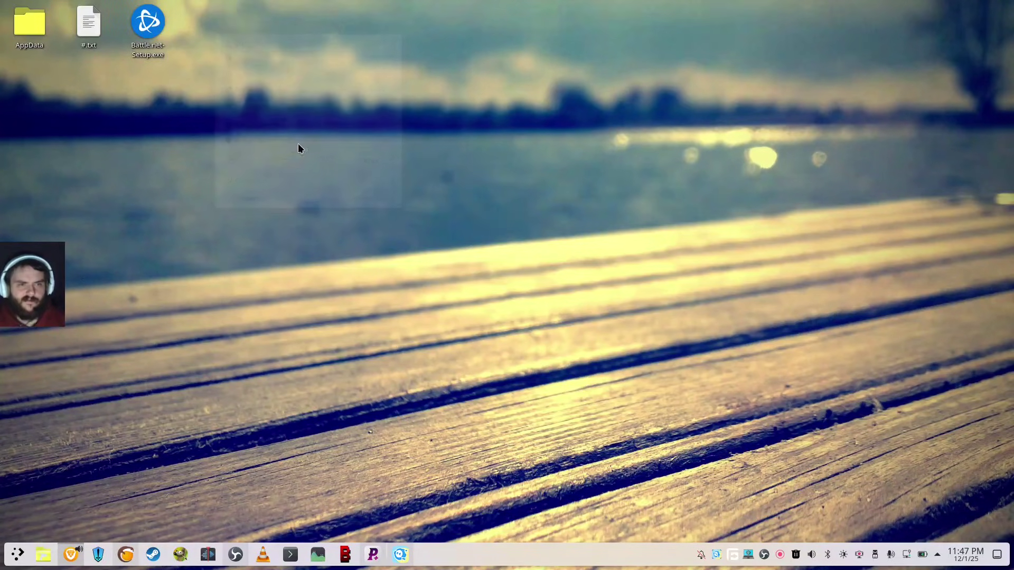
{"action": "right_click", "coordinate": [797, 555]}
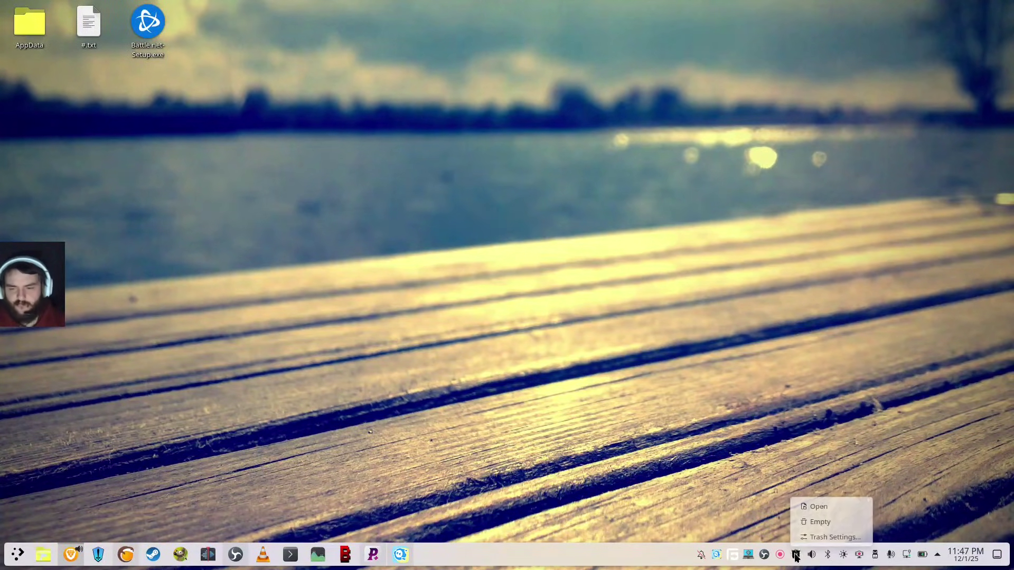
{"action": "left_click", "coordinate": [813, 518]}
{"action": "left_click", "coordinate": [530, 312]}
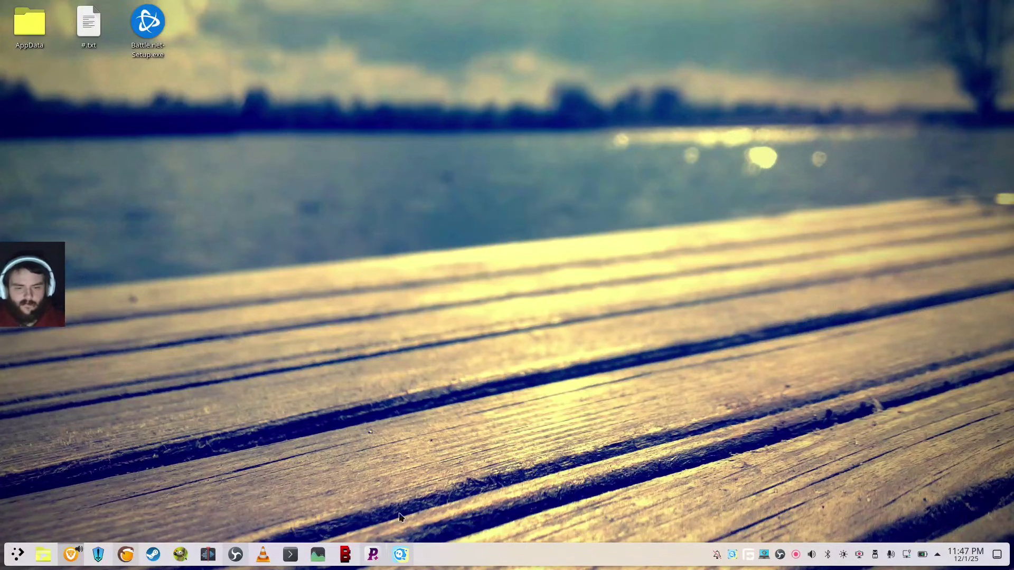
Restore the HoYoPlay window and close the other application running beside it in the taskbar.
{"action": "left_click", "coordinate": [402, 555]}
{"action": "right_click", "coordinate": [401, 555]}
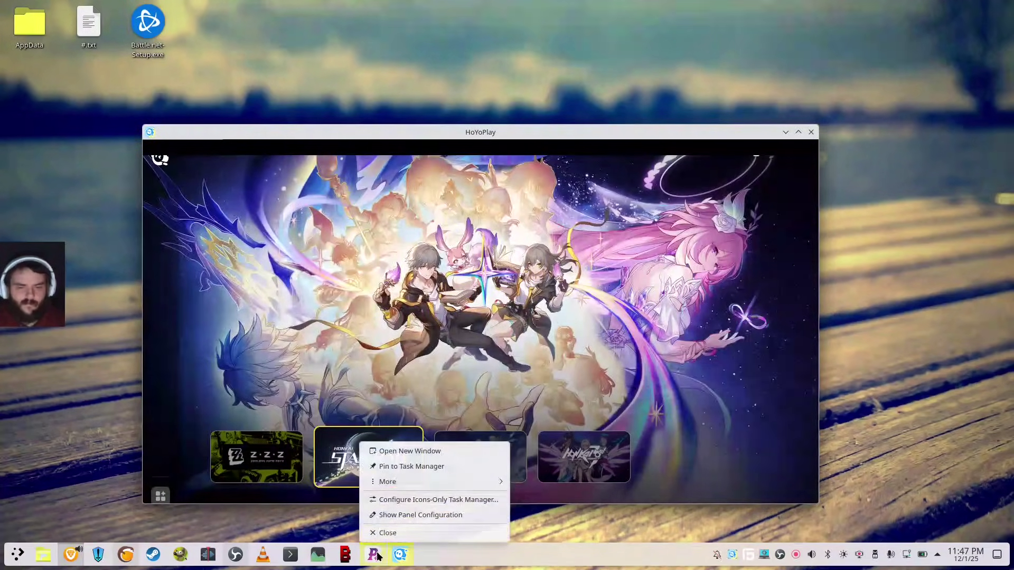
{"action": "left_click", "coordinate": [385, 538]}
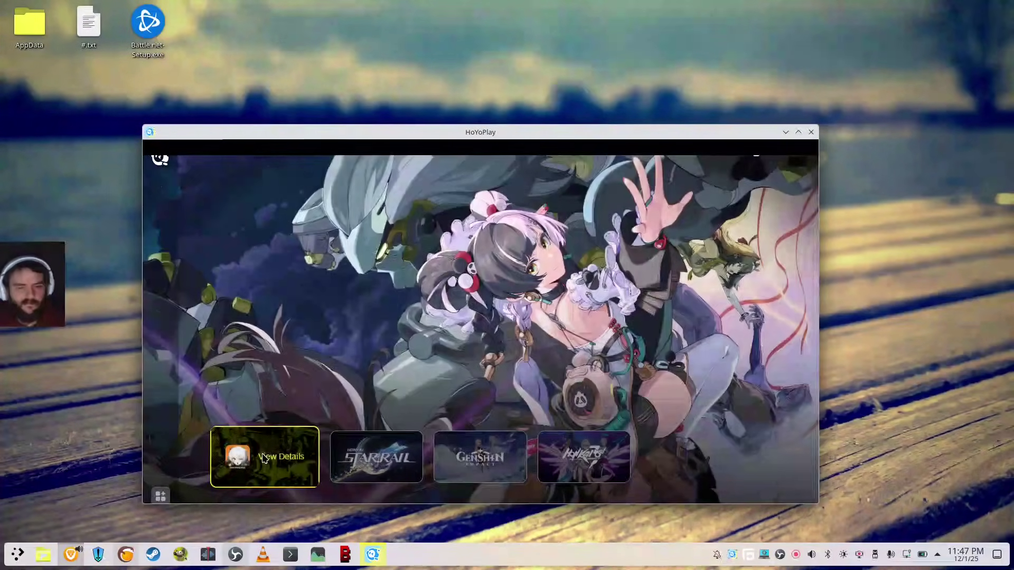
Open the Zenless Zone Zero details, start getting the game and disable the desktop and Start Menu shortcuts.
{"action": "left_click", "coordinate": [264, 451]}
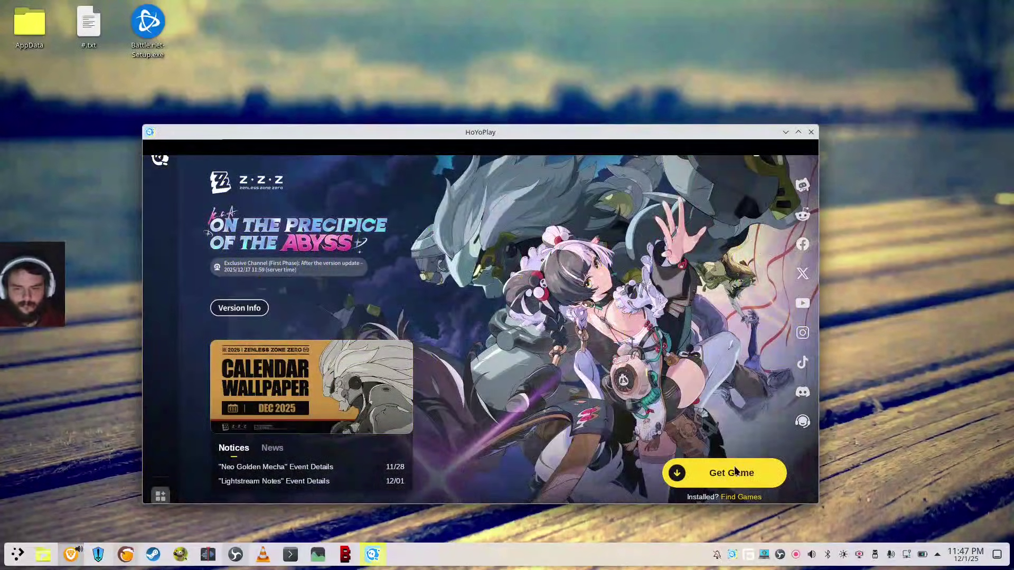
{"action": "left_click", "coordinate": [734, 472]}
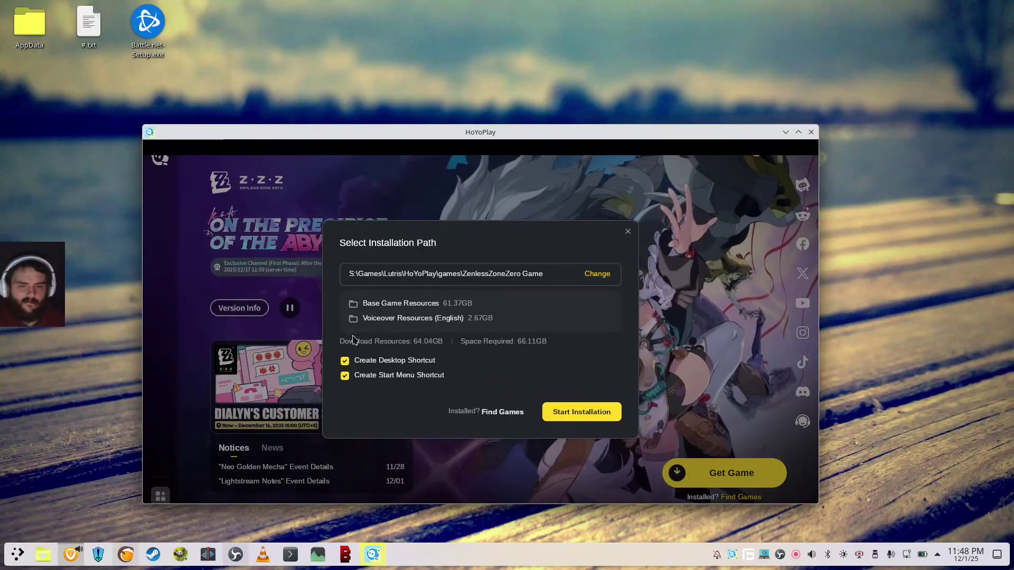
{"action": "left_click", "coordinate": [344, 360]}
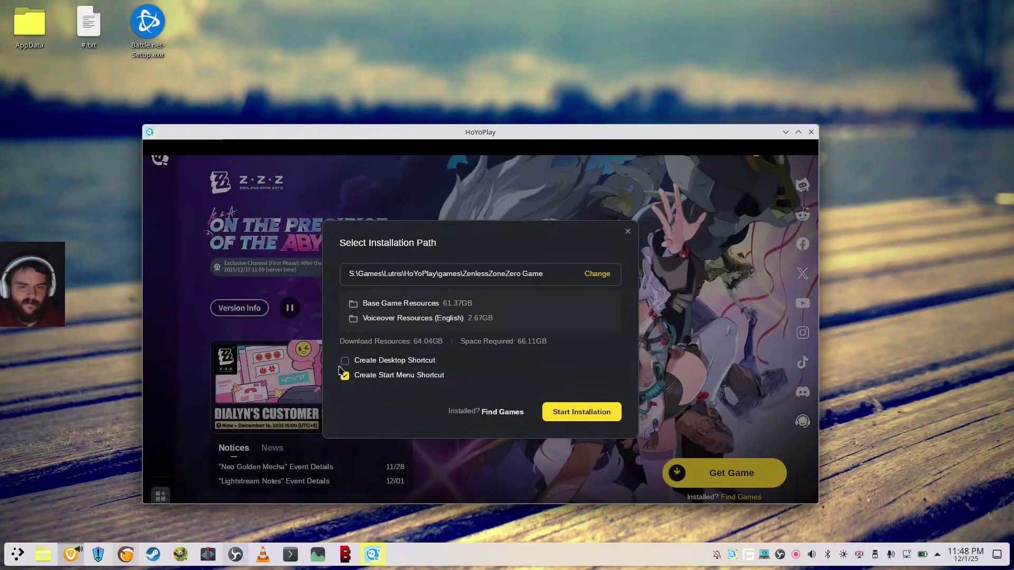
{"action": "left_click", "coordinate": [345, 375]}
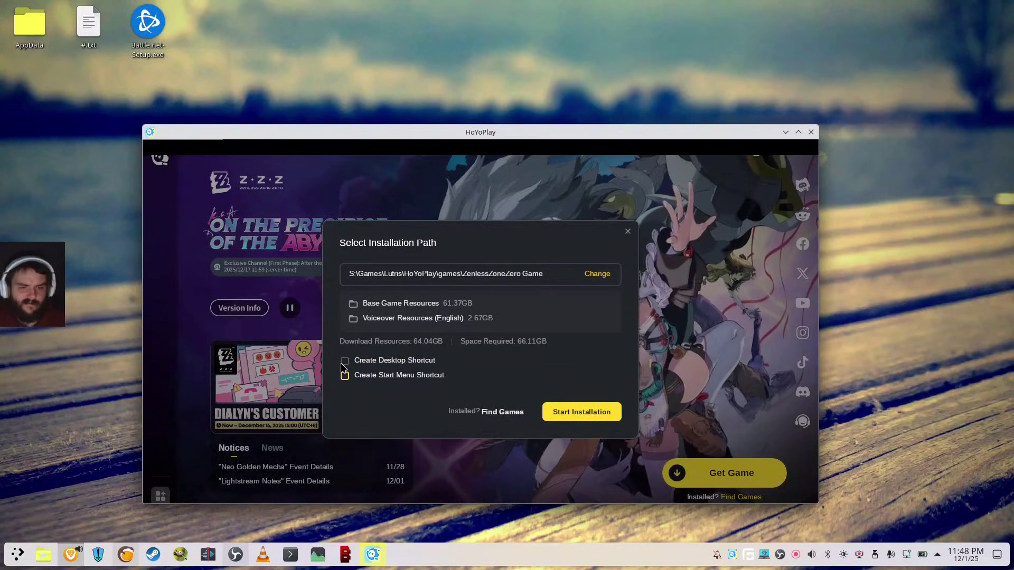
Change the Zenless Zone Zero installation folder to S:\Games\Lutris, browsing to it from the root drive's home folder, and start the installation.
{"action": "left_click", "coordinate": [596, 270]}
{"action": "left_click", "coordinate": [175, 192]}
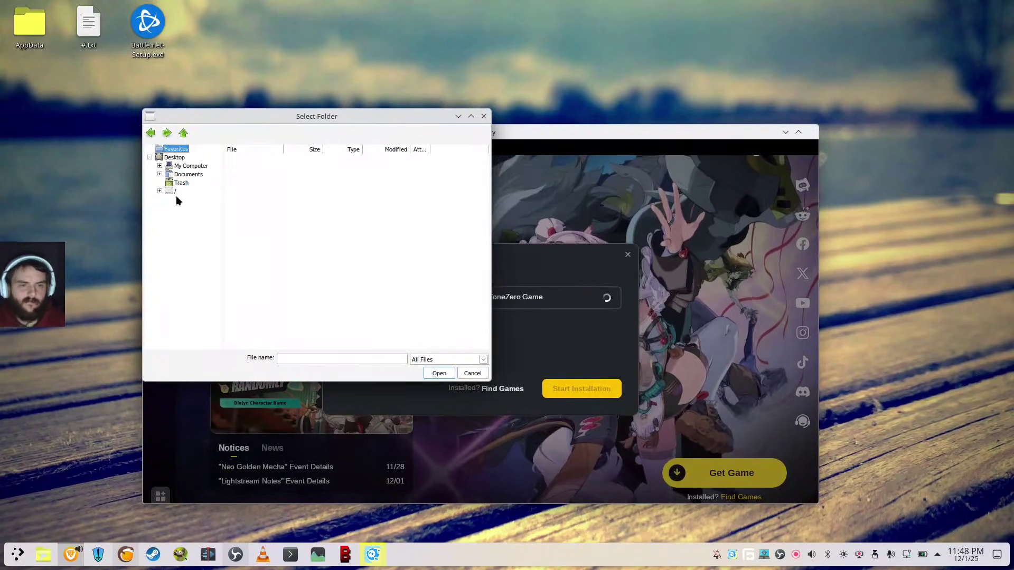
{"action": "double_click", "coordinate": [245, 186]}
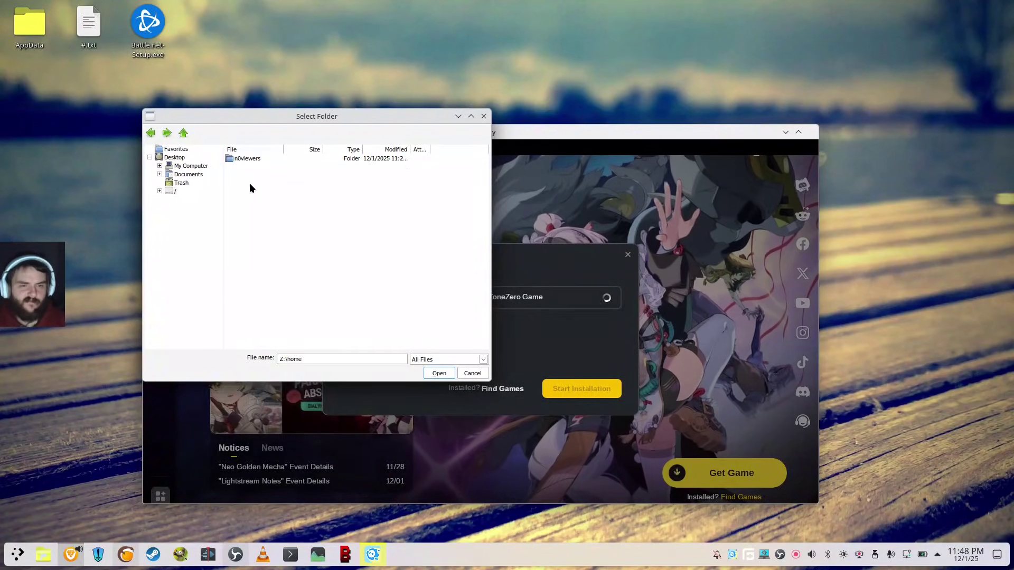
{"action": "double_click", "coordinate": [256, 159]}
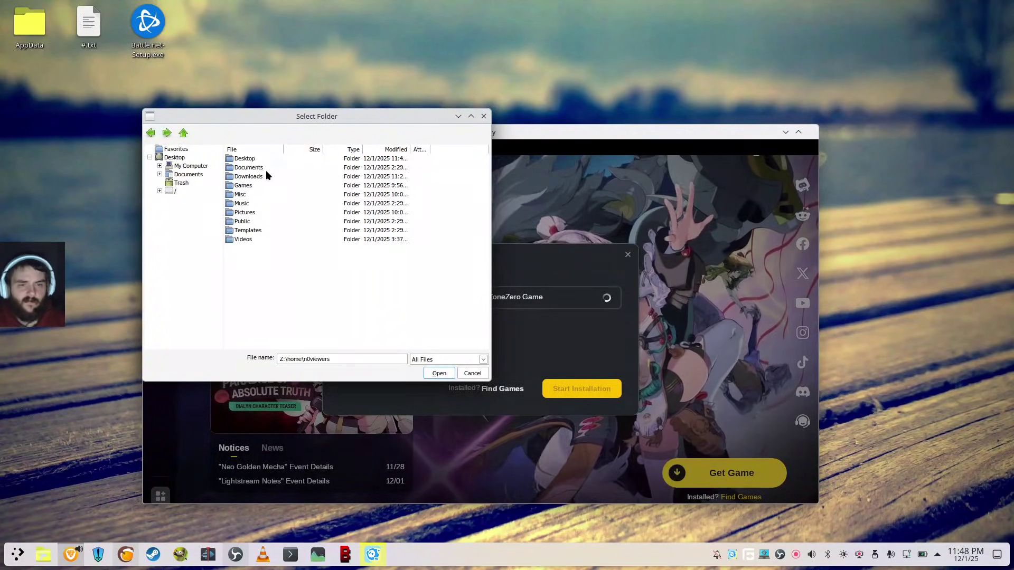
{"action": "double_click", "coordinate": [250, 184]}
{"action": "double_click", "coordinate": [254, 167]}
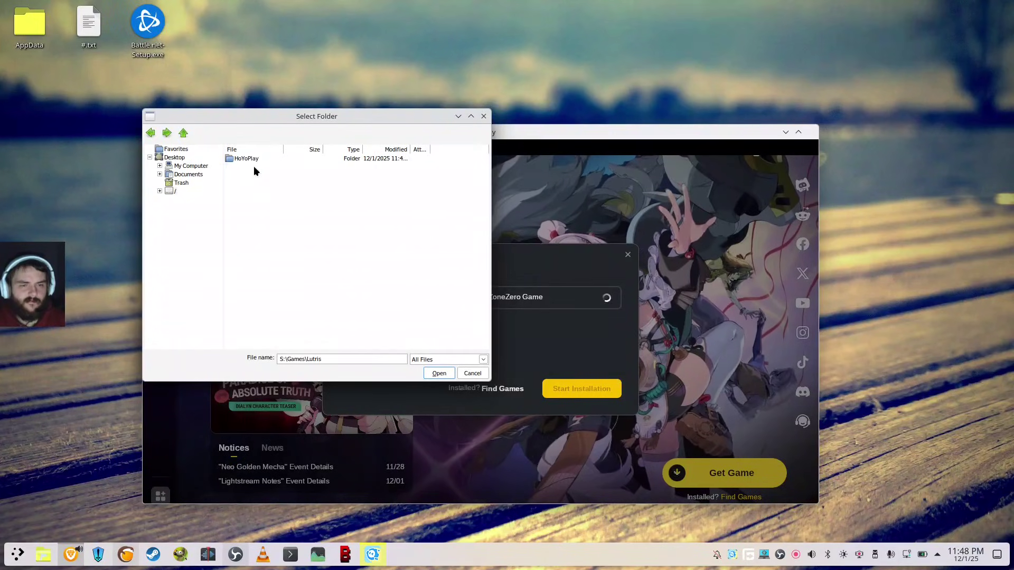
{"action": "left_click", "coordinate": [437, 369]}
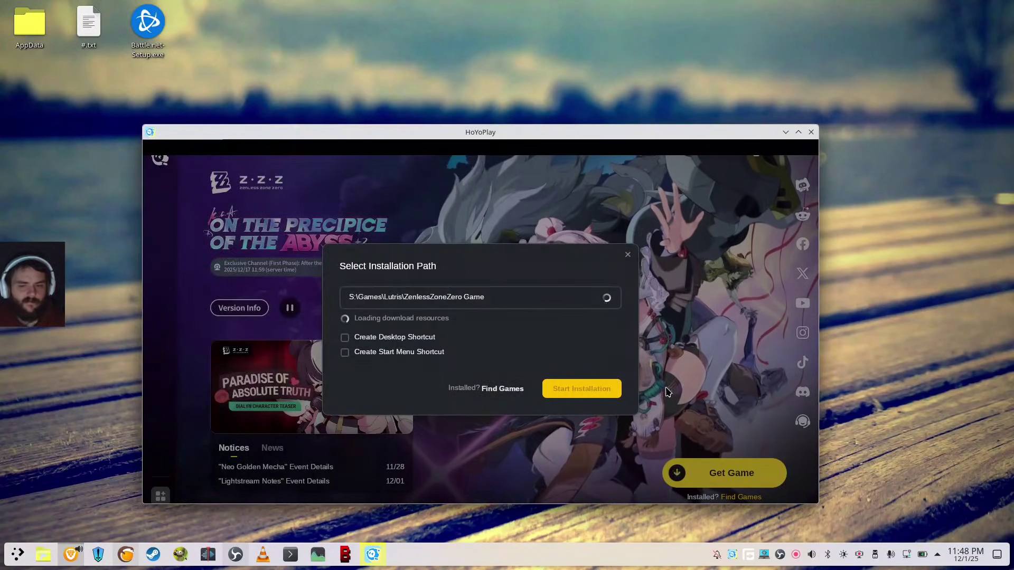
{"action": "left_click", "coordinate": [575, 405]}
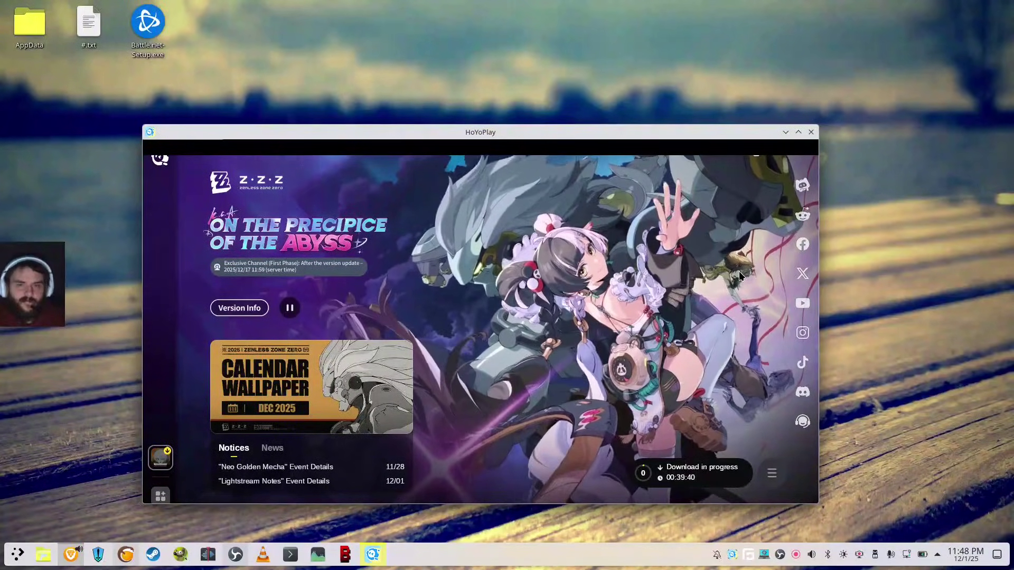
Switch to Konsole, run flatpak install ungoogledchromium and choose option 2, the UngoogledChromium app, accepting its replacement and installation.
{"action": "left_click", "coordinate": [290, 555]}
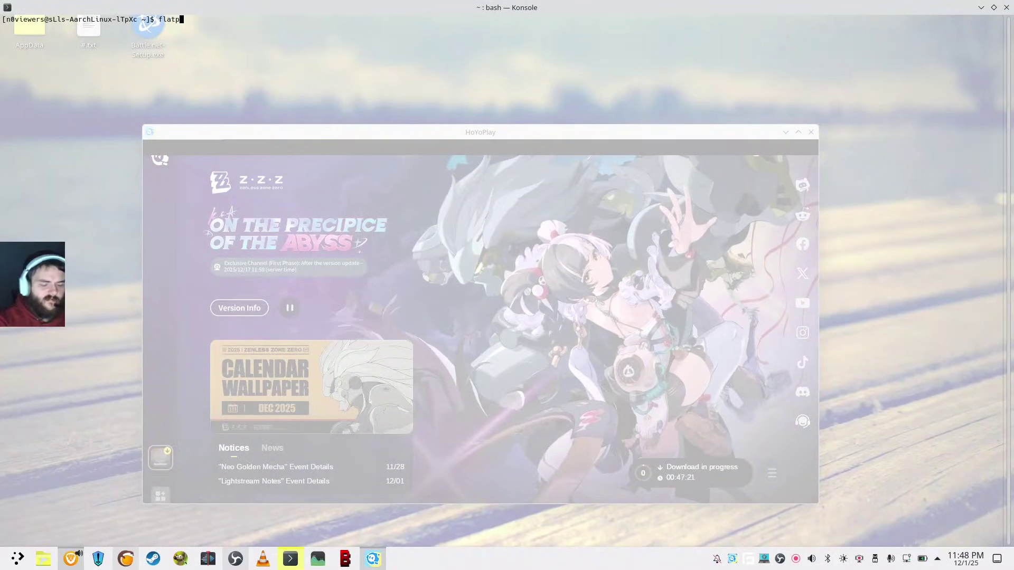
{"action": "type", "text": "ak install un"}
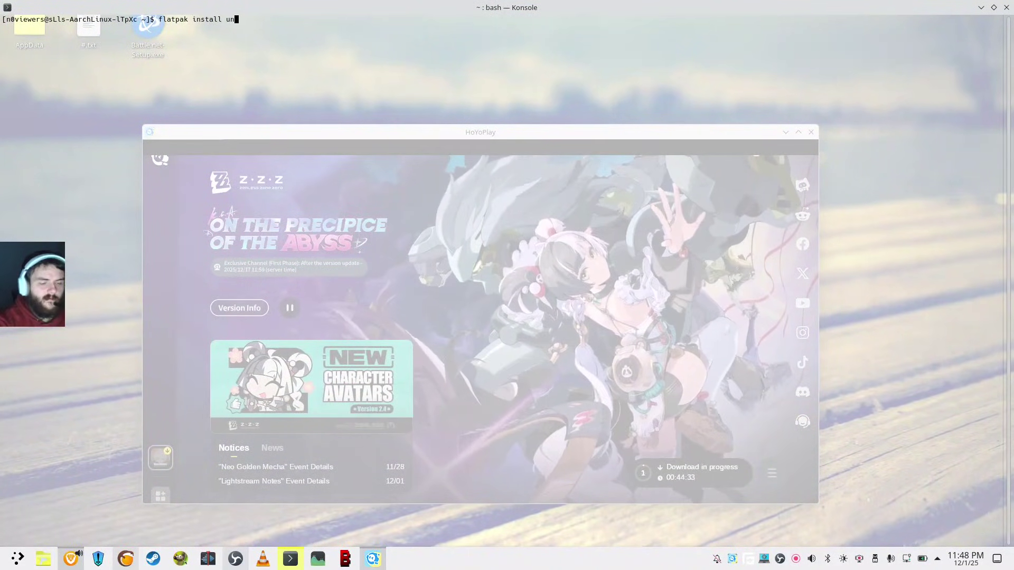
{"action": "type", "text": "googledchromium"}
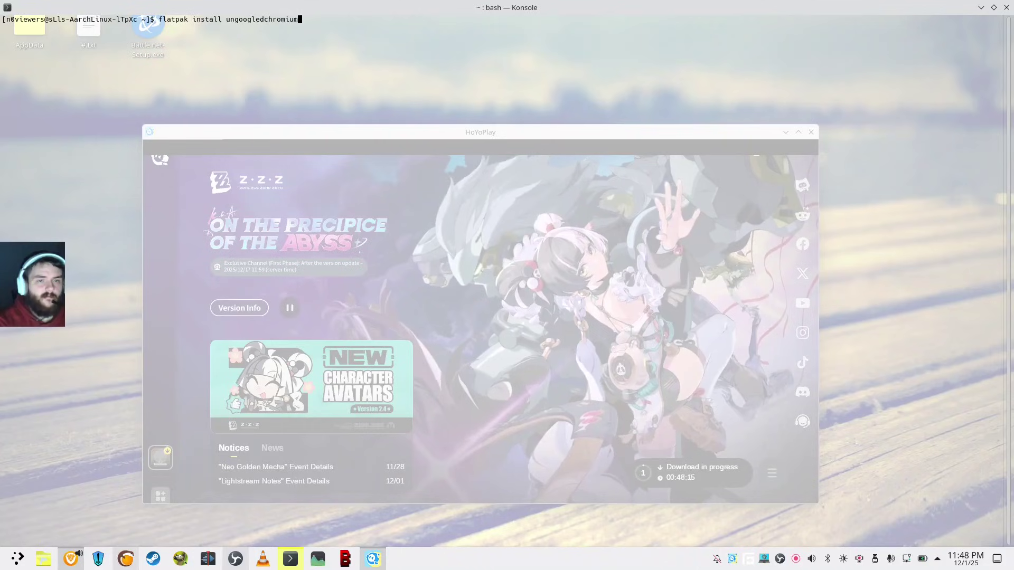
{"action": "key", "text": "Return"}
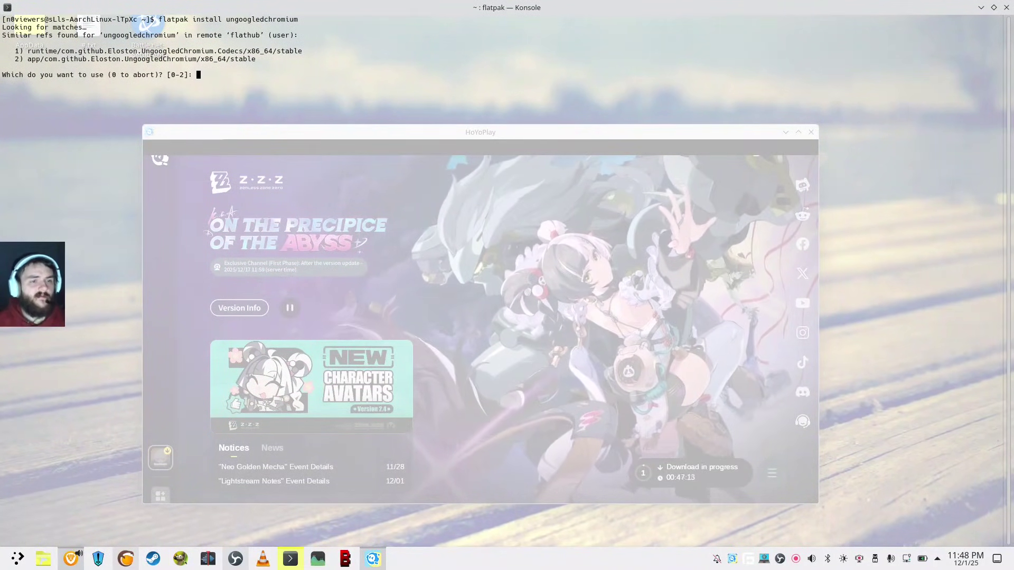
{"action": "type", "text": "2"}
{"action": "key", "text": "Return"}
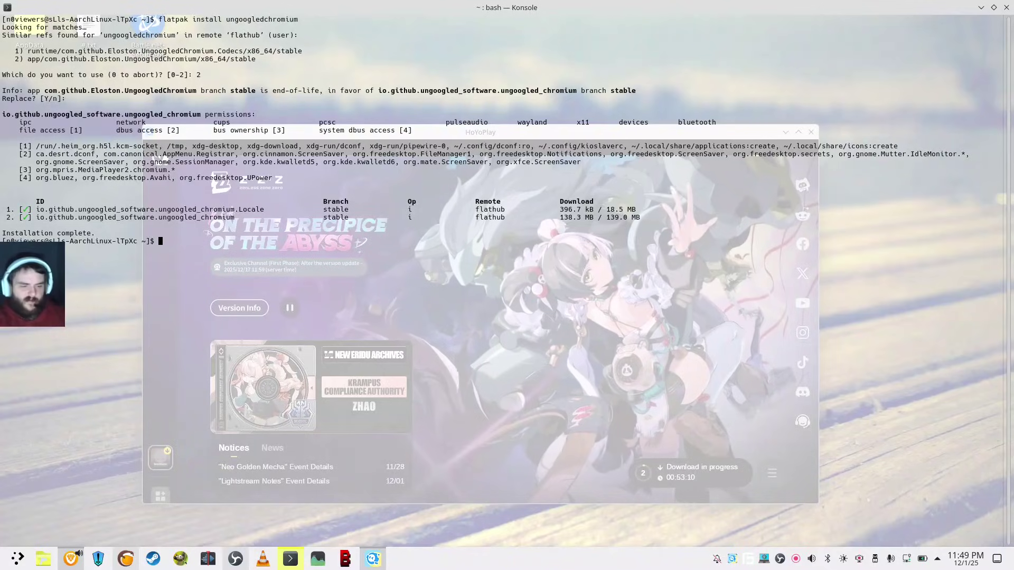
Clear the terminal output and exit the Konsole session to return to the HoYoPlay window.
{"action": "type", "text": "ear"}
{"action": "key", "text": "Return"}
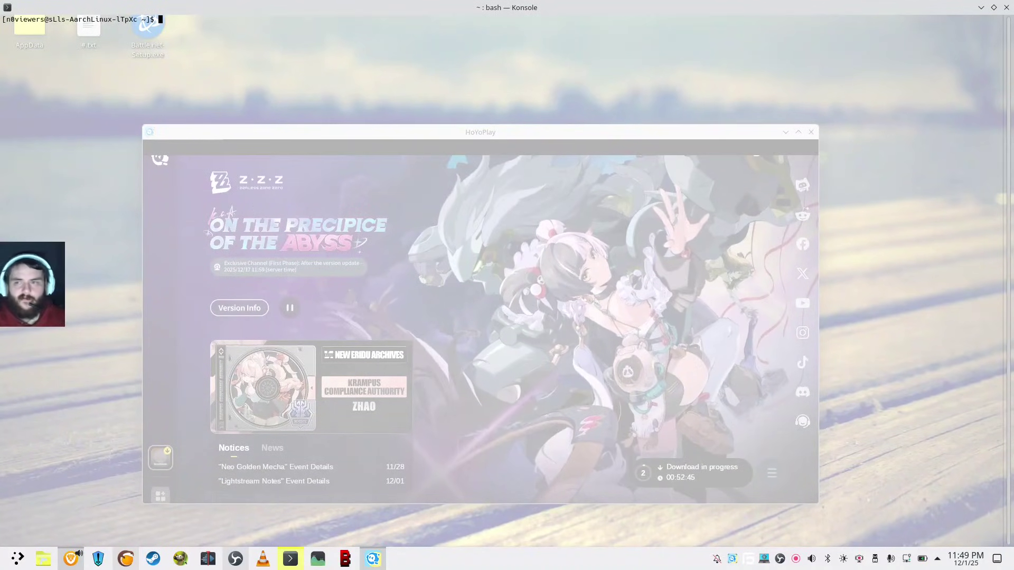
{"action": "type", "text": "exit"}
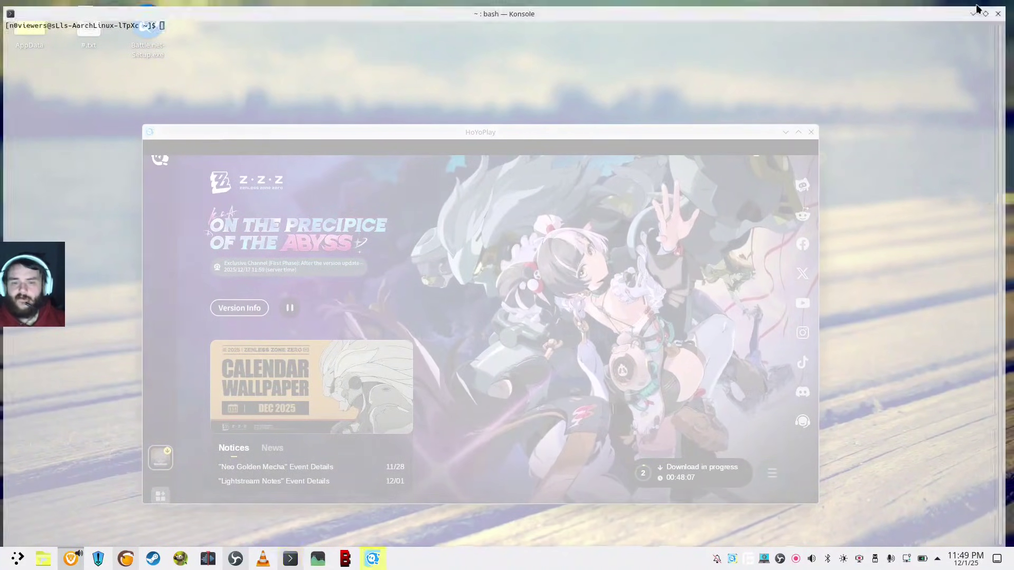
{"action": "key", "text": "Return"}
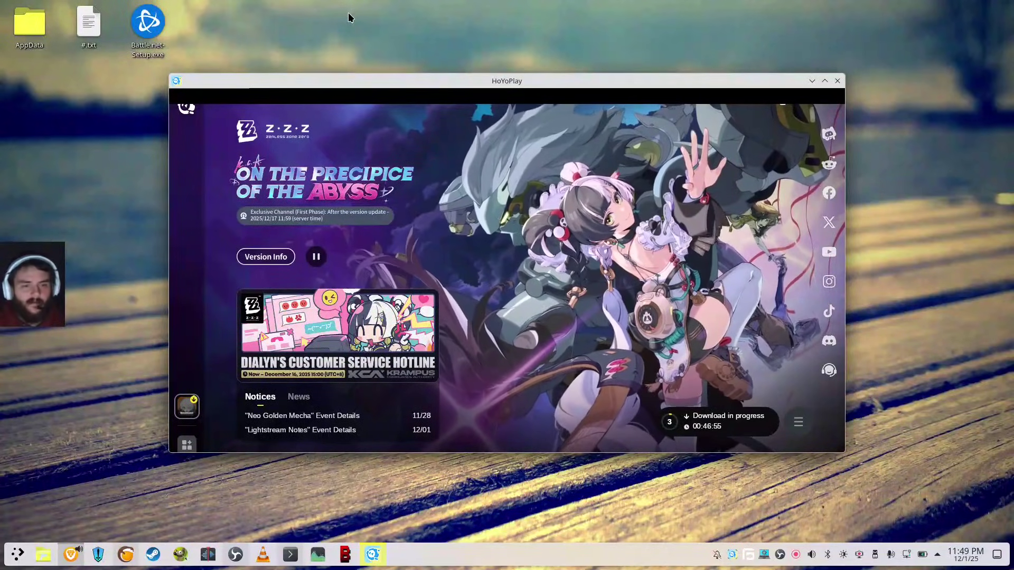